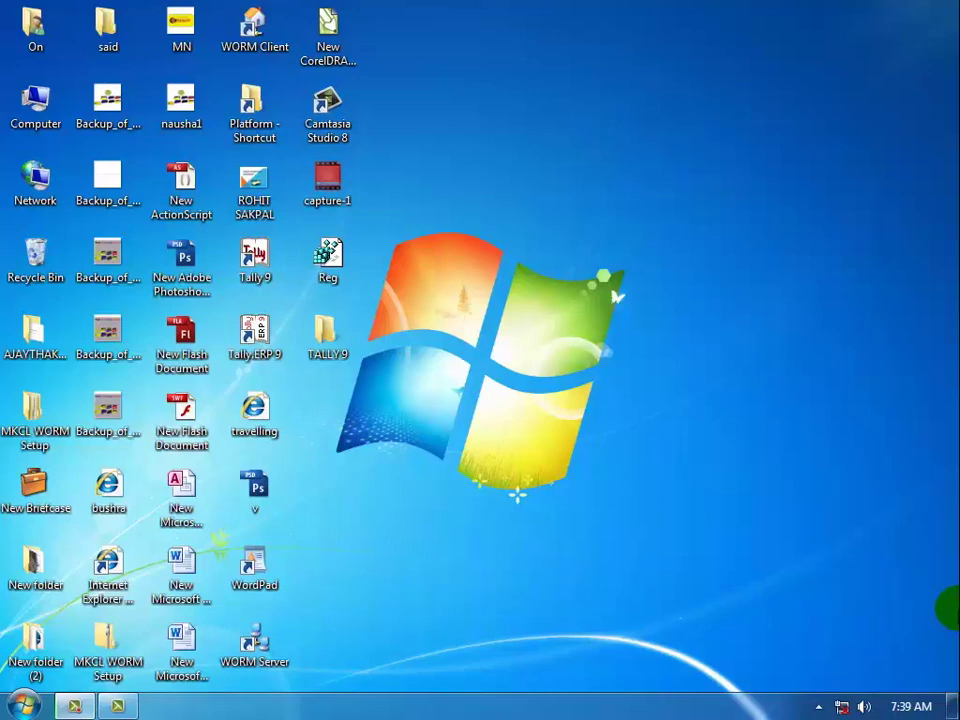
Search the computer's programs for CORELDRW and launch CorelDRAW X4
mouse_move(76, 706)
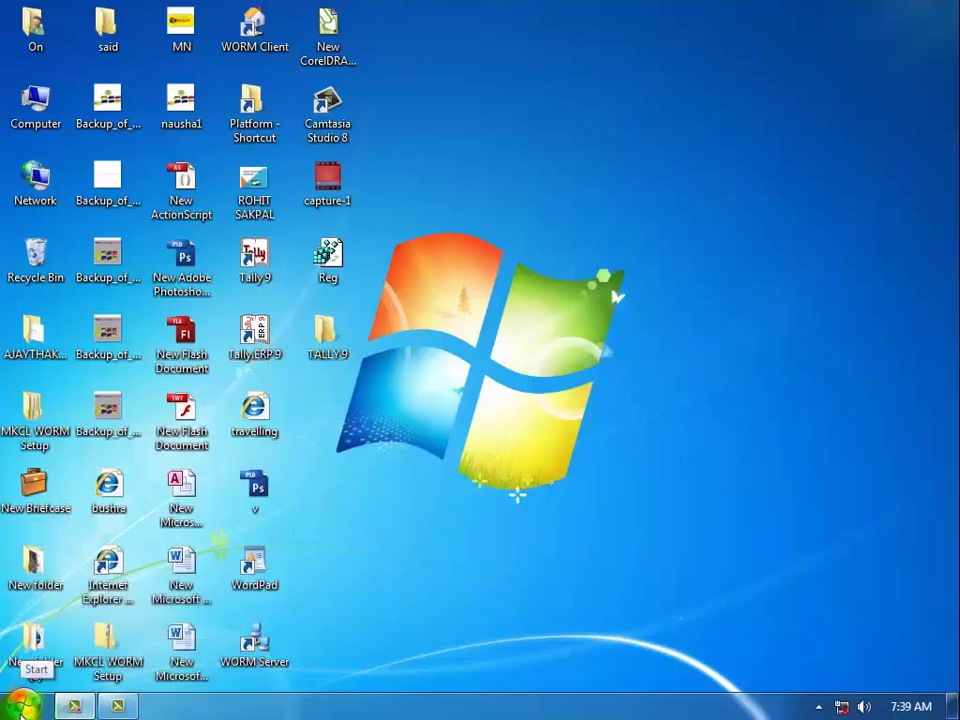
left_click(24, 707)
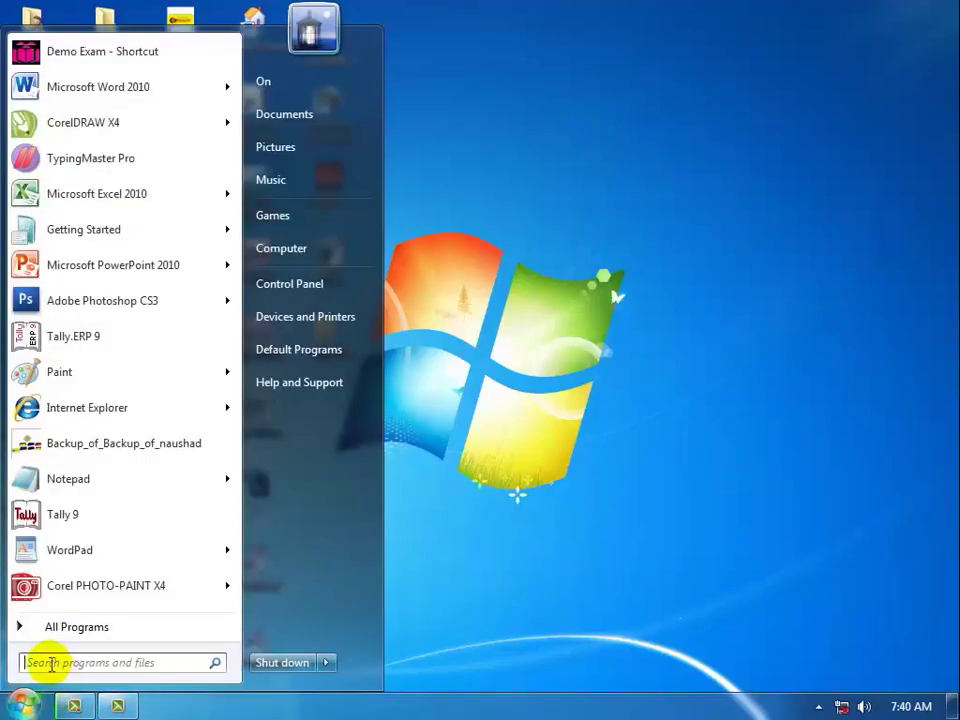
left_click(51, 664)
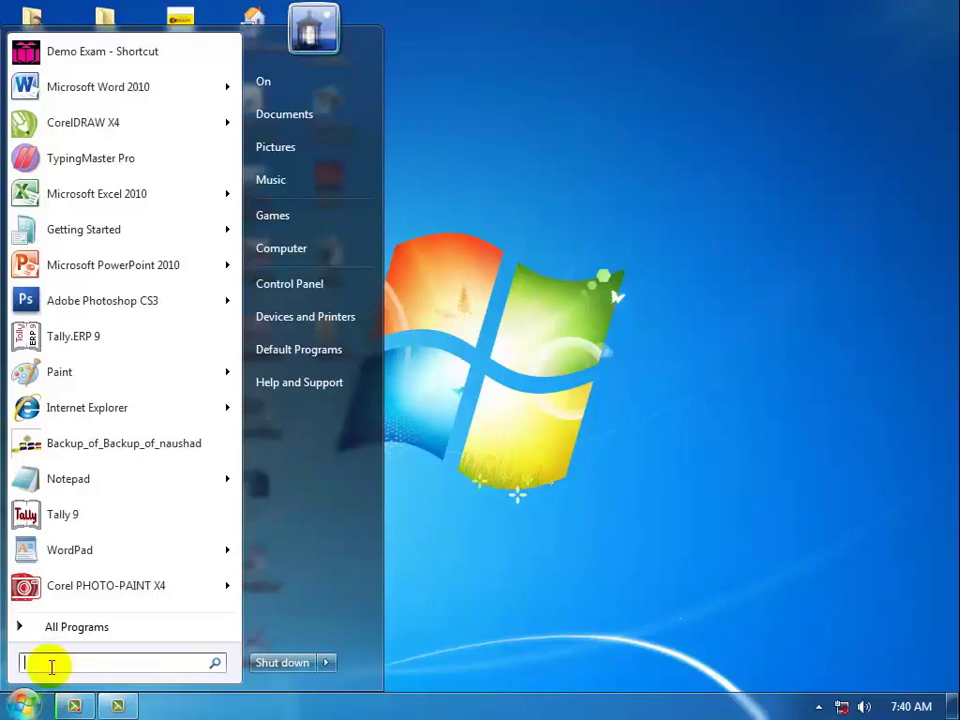
type("CORELDRW")
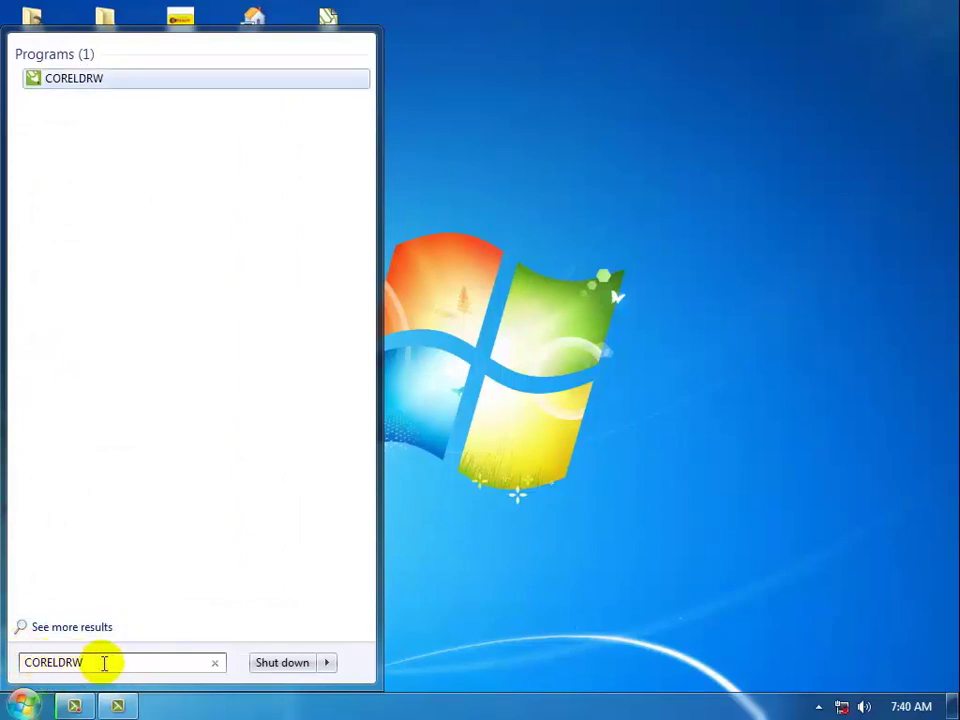
left_click(74, 80)
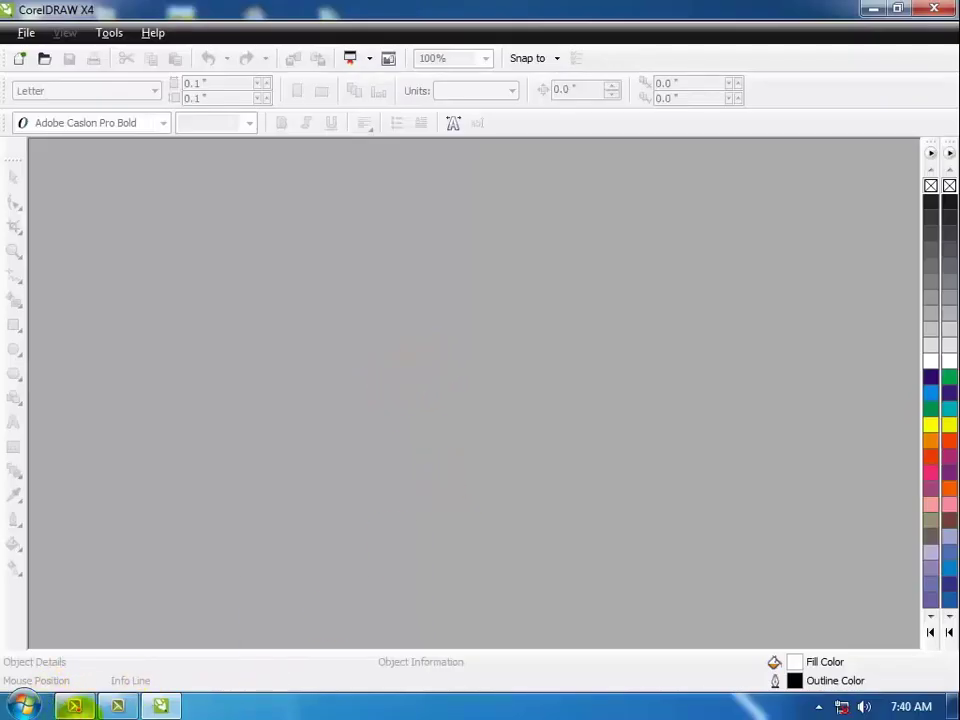
mouse_move(110, 705)
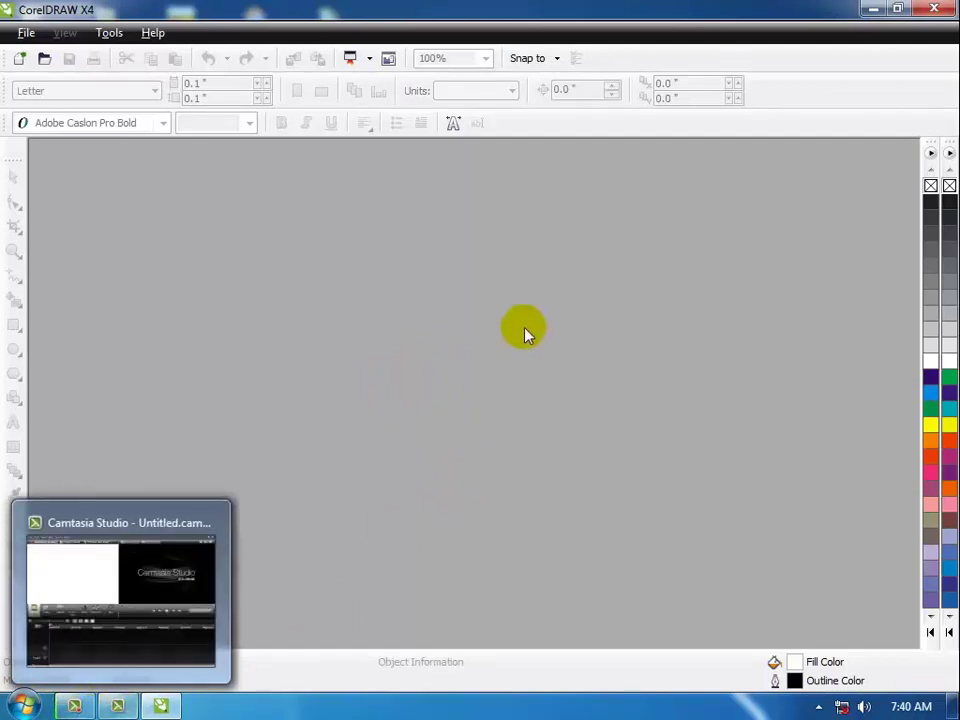
Create a new blank document, keeping the current Windows color scheme with the option to be asked again if performance stays slow
left_click(27, 33)
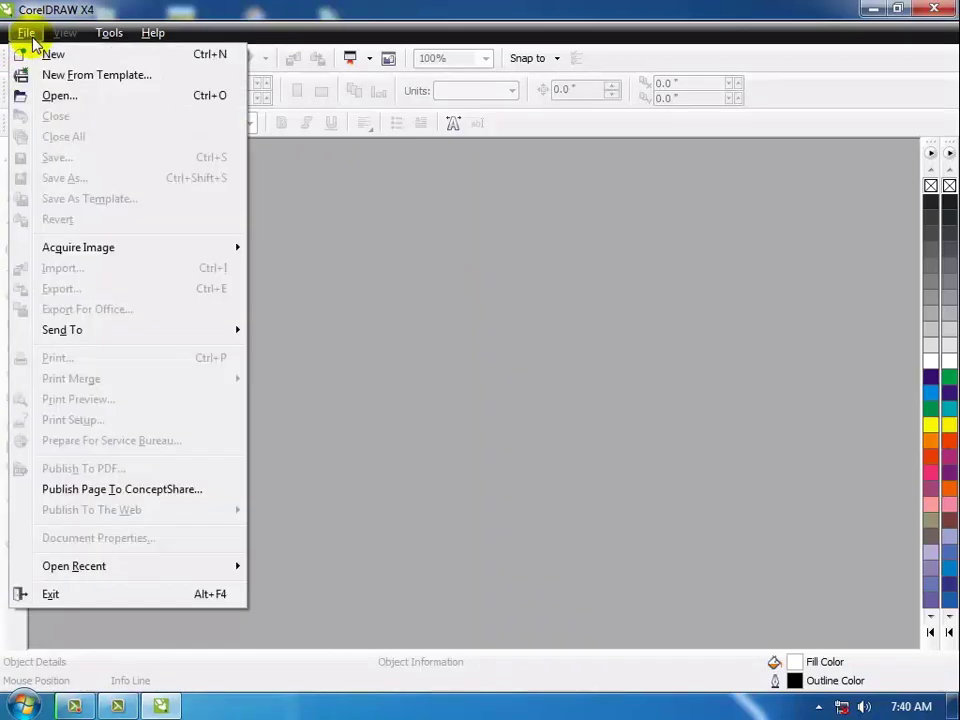
left_click(82, 60)
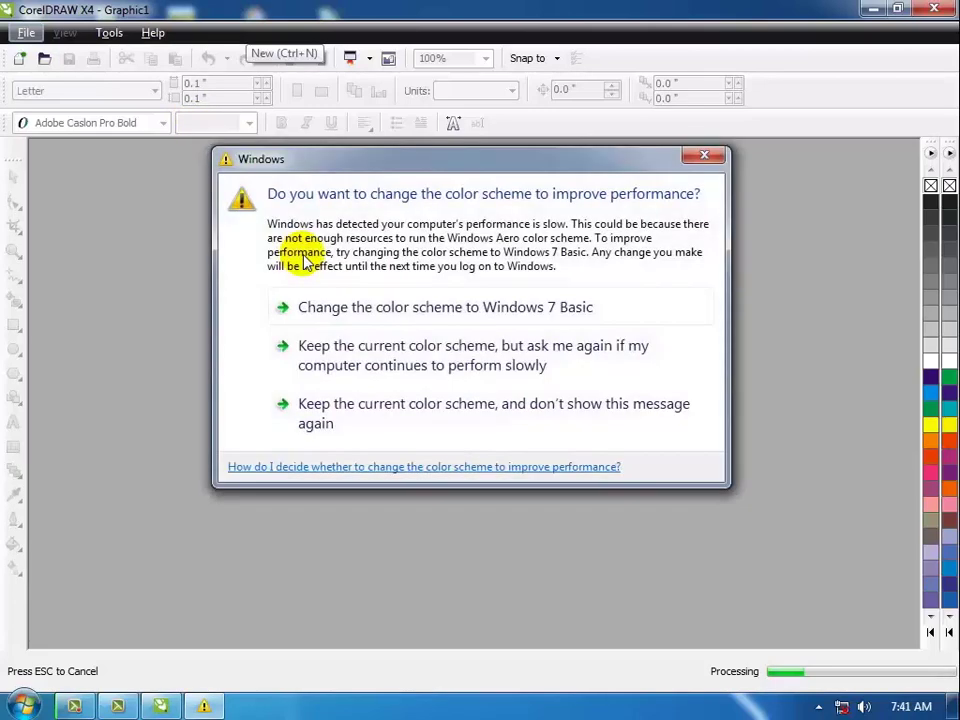
left_click(355, 362)
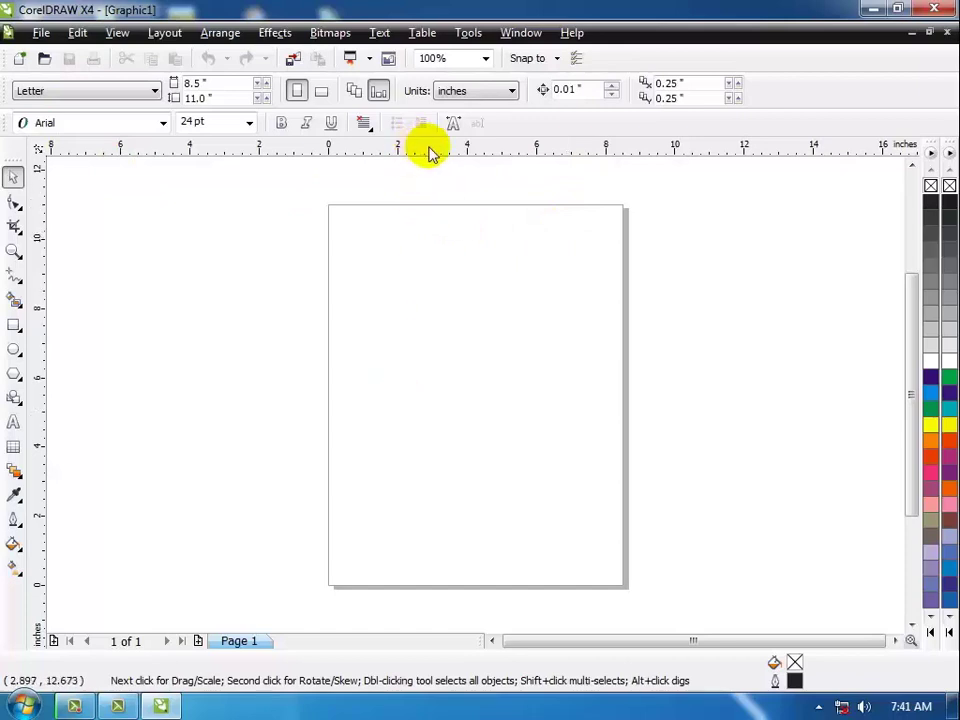
Add a horizontal guideline across the page and set its y position to 5.5 inches
left_click_drag(430, 152, 431, 276)
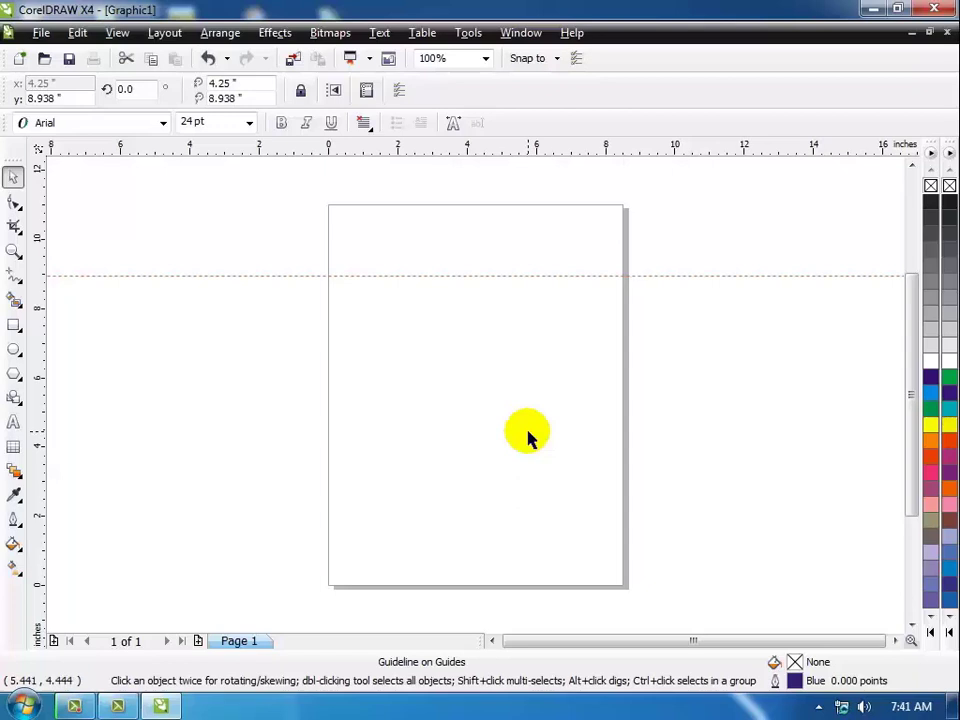
type("5.5")
key("Return")
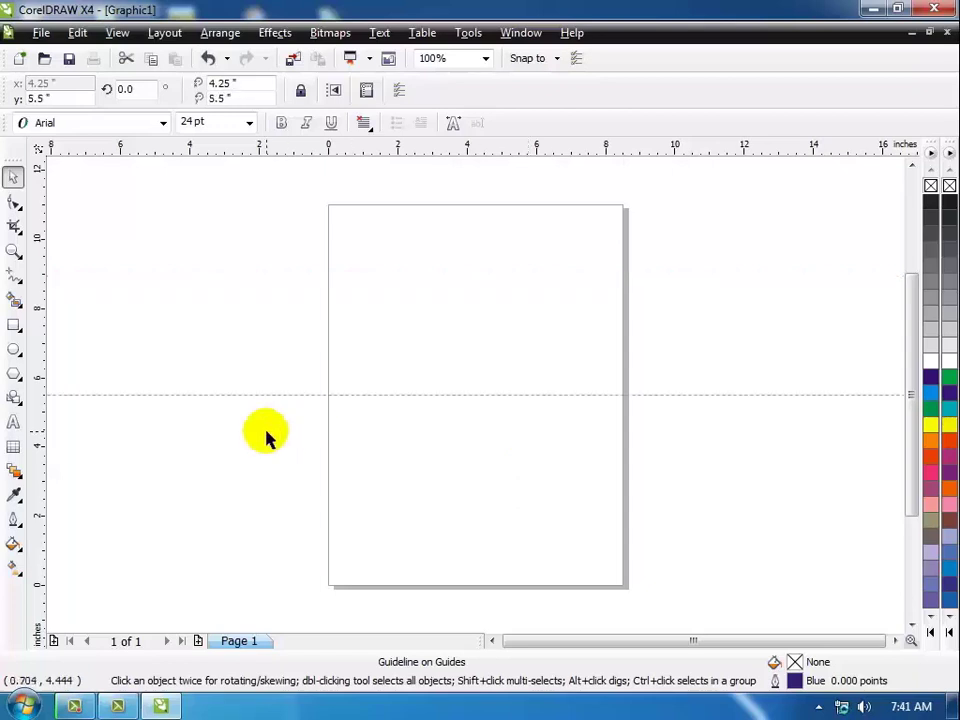
Add a vertical guideline at x 4.25 inches and move the ruler origin to the intersection of the two guidelines
left_click_drag(34, 287, 143, 316)
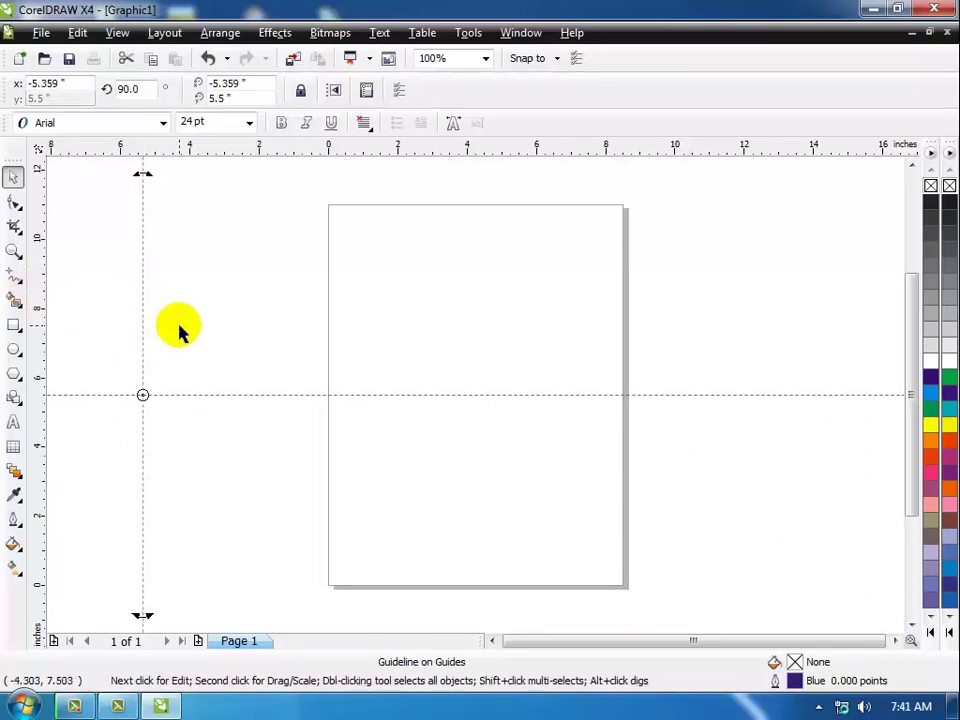
type("4.25")
key("Return")
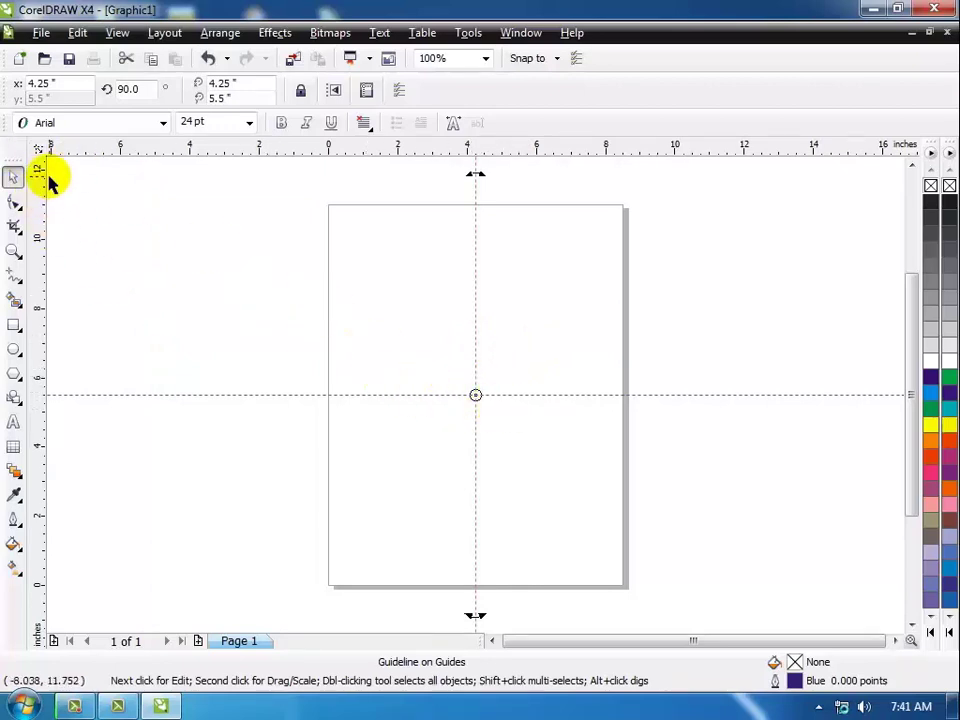
left_click(90, 203)
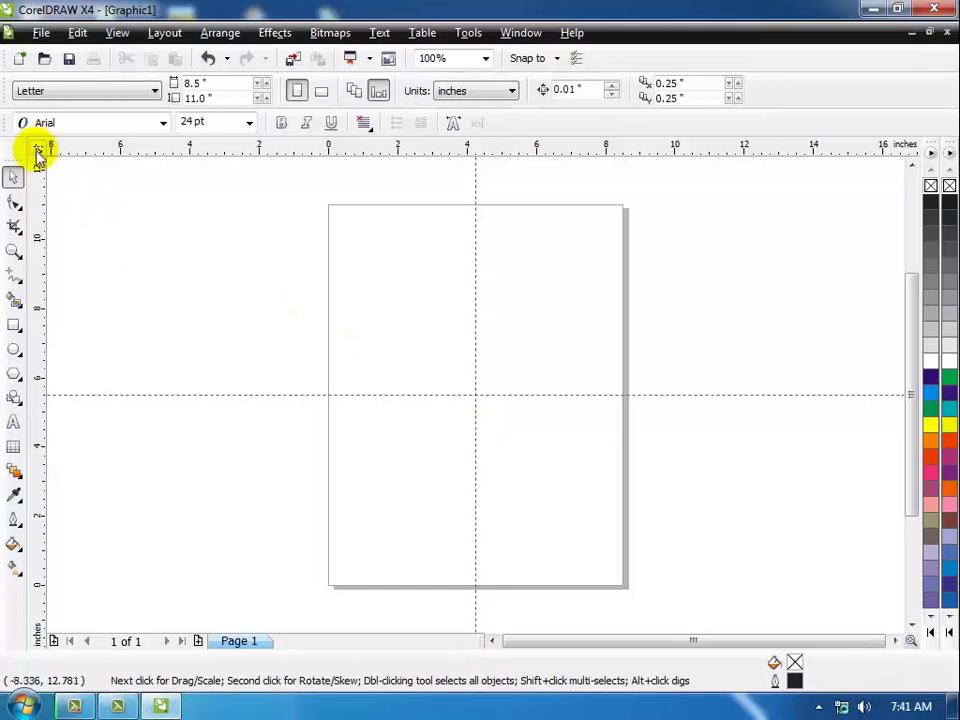
left_click_drag(40, 150, 473, 396)
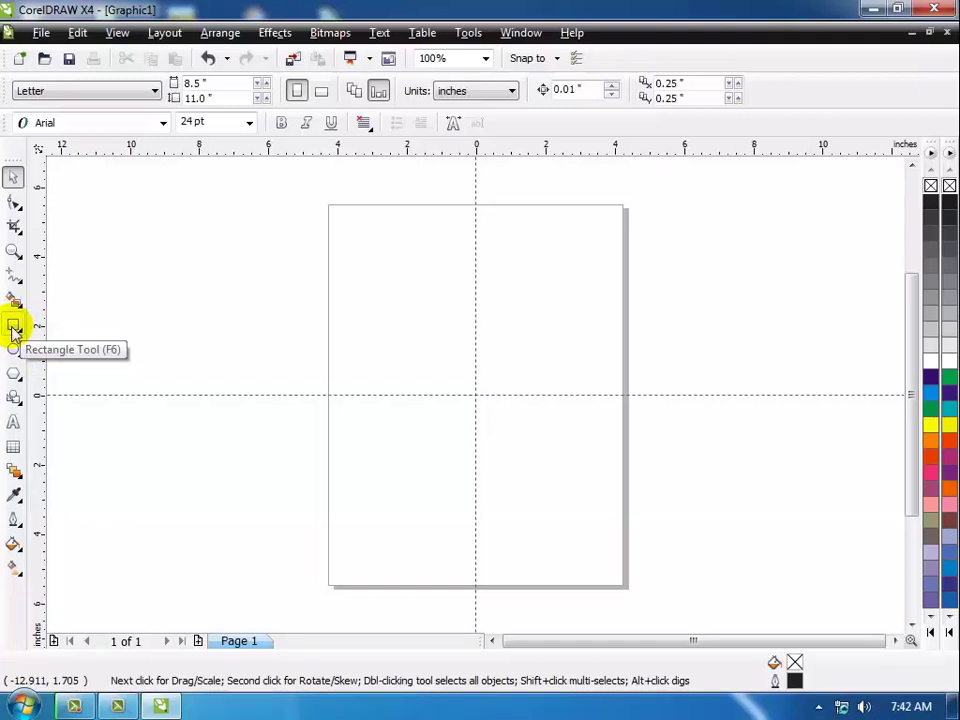
Draw a rectangle about 4.28 by 4.06 inches across the page's left edge, above the horizontal guideline, and deselect it
left_click(13, 328)
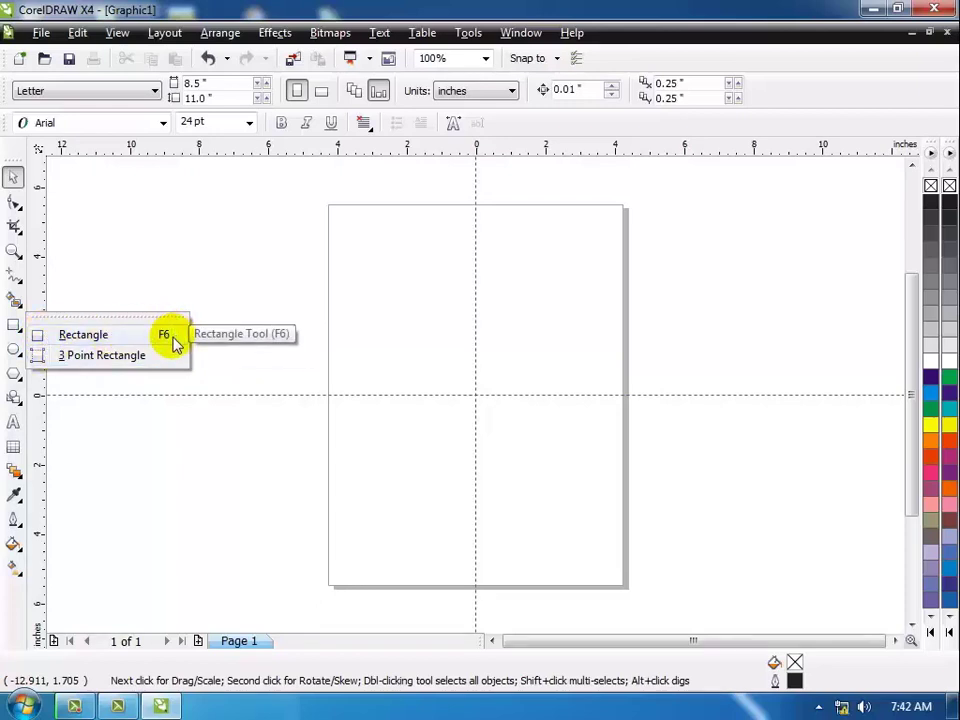
left_click(70, 335)
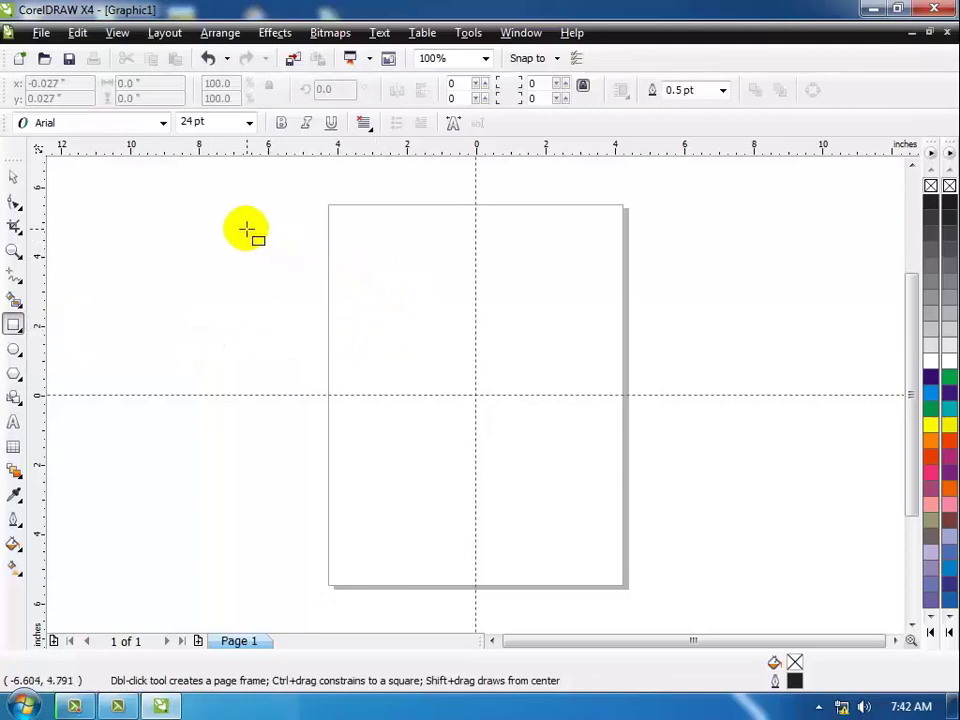
mouse_move(246, 229)
left_mouse_down()
mouse_move(317, 336)
mouse_move(397, 372)
left_mouse_up()
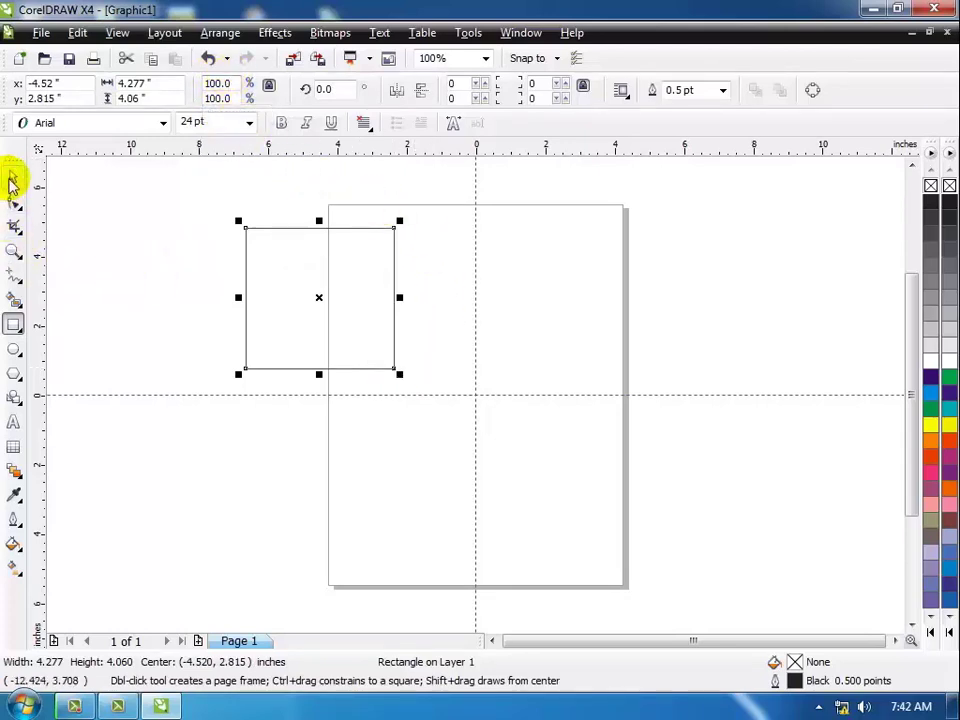
left_click(145, 317)
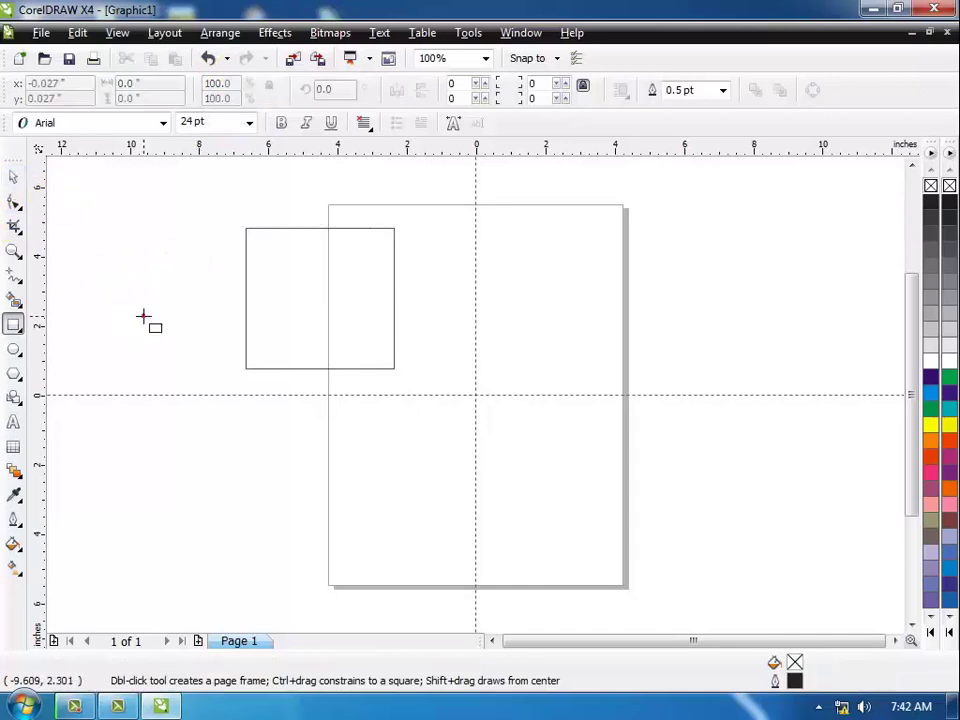
left_click(13, 177)
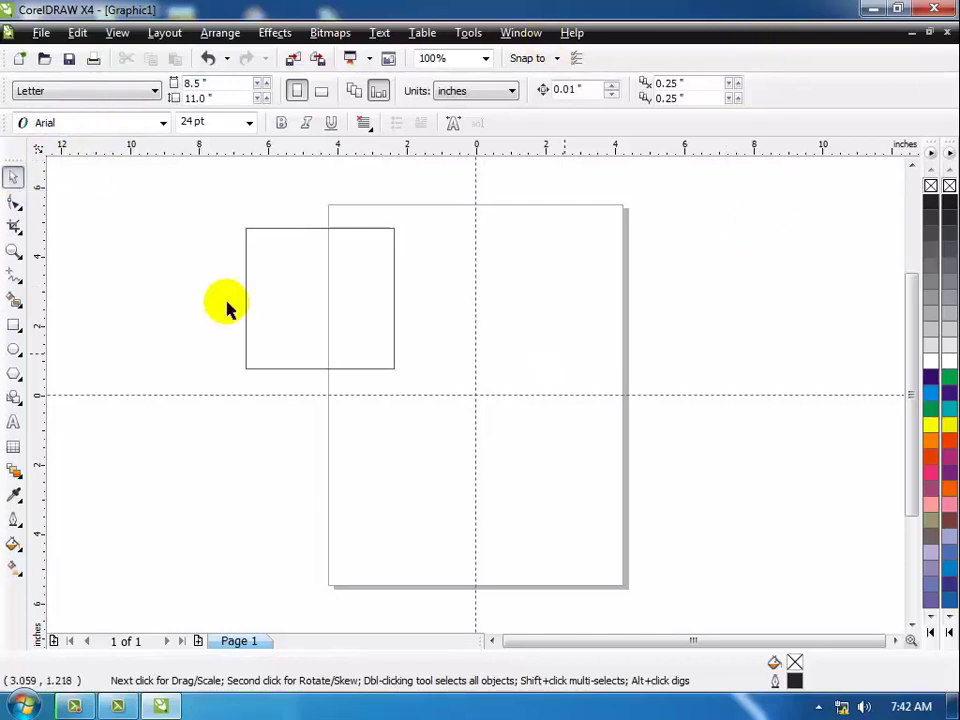
Select the rectangle, switch between its scaling and rotation handles, and deselect it
left_click(272, 229)
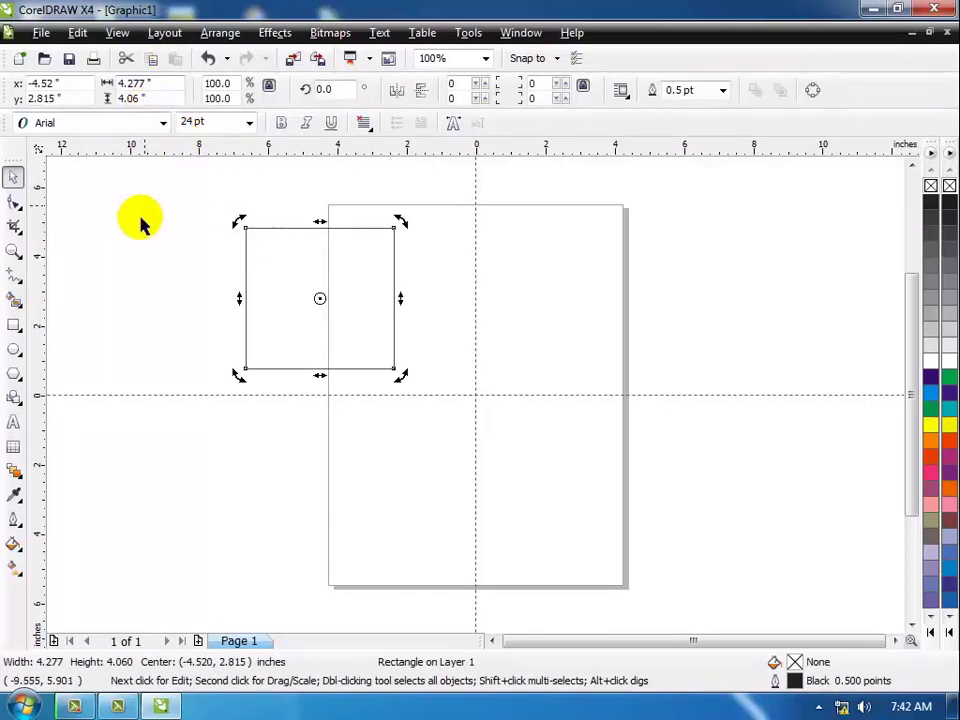
left_click(270, 240)
left_click(281, 228)
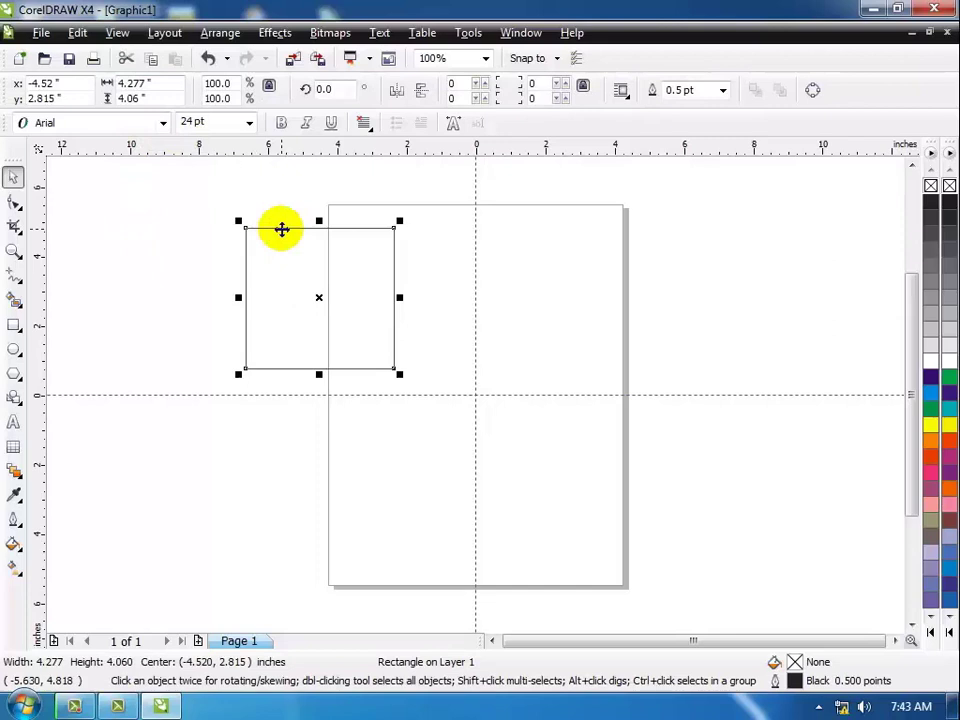
left_click(281, 228)
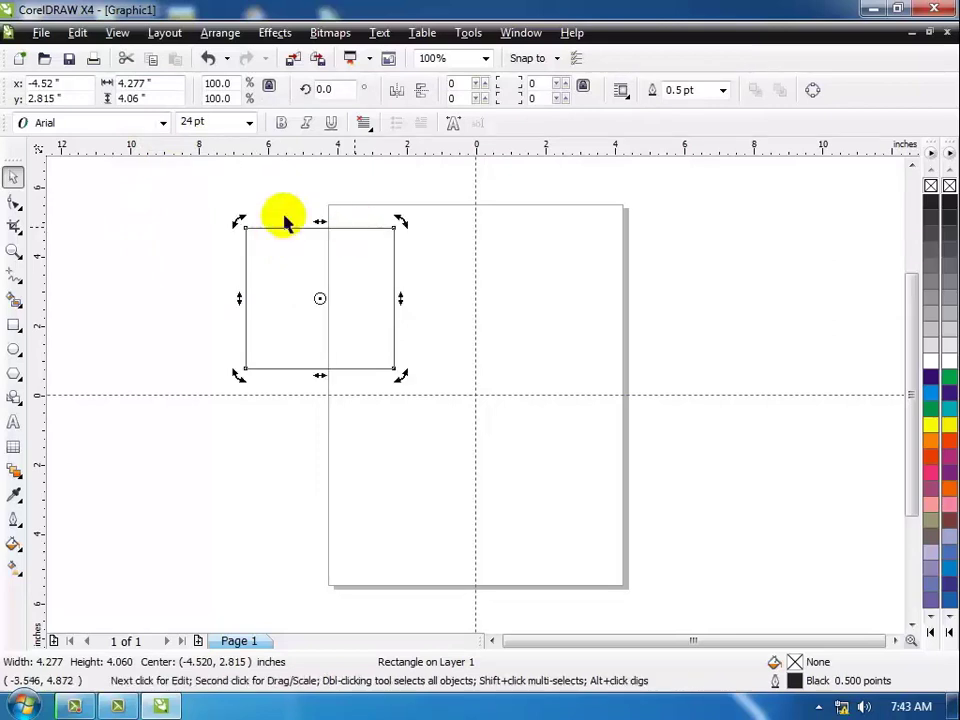
left_click(130, 278)
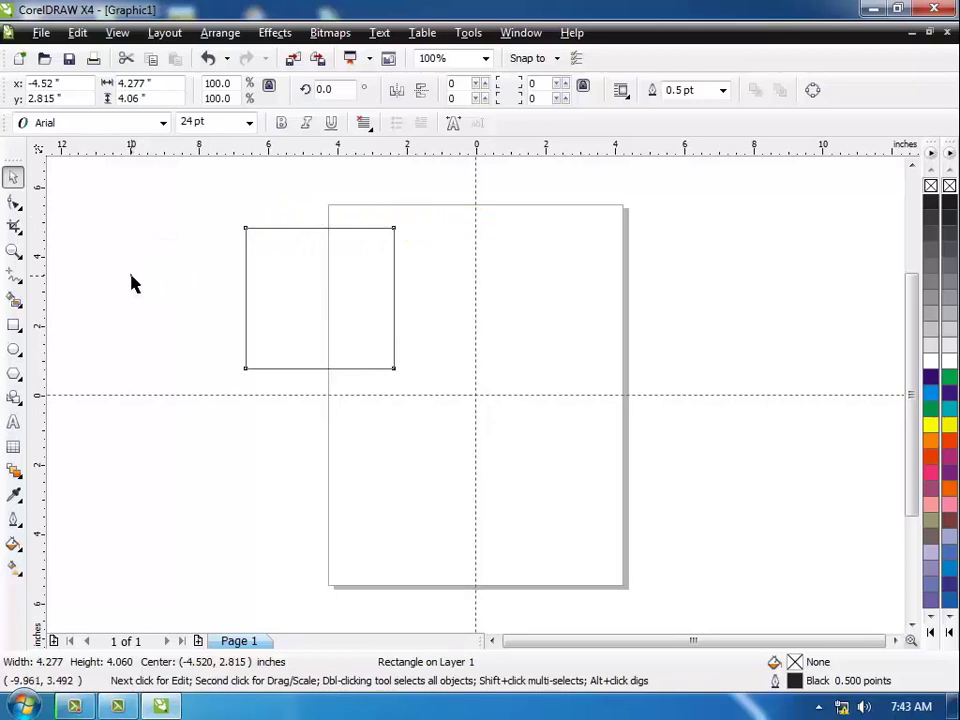
Try scaling the selected rectangle proportionally to 200% and undo the scaling
left_click(269, 230)
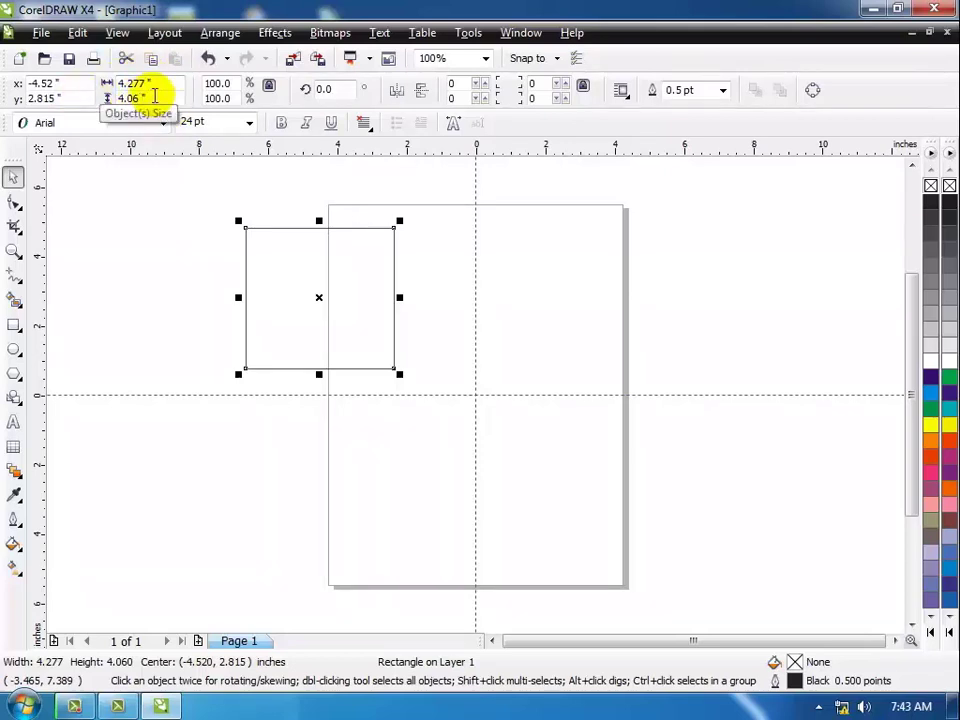
left_click(268, 88)
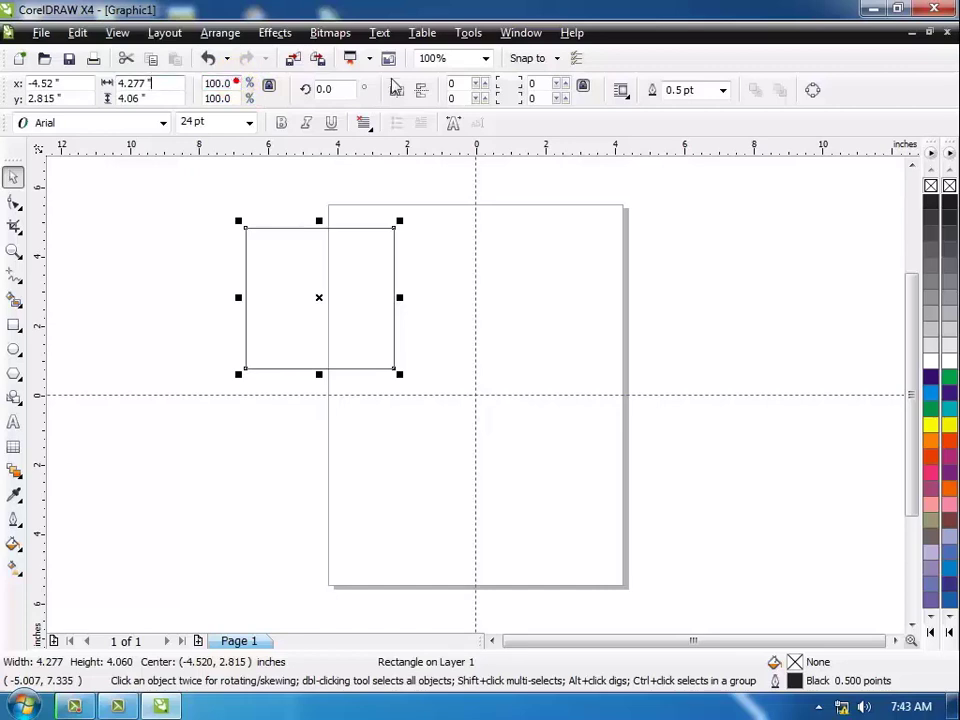
double_click(210, 84)
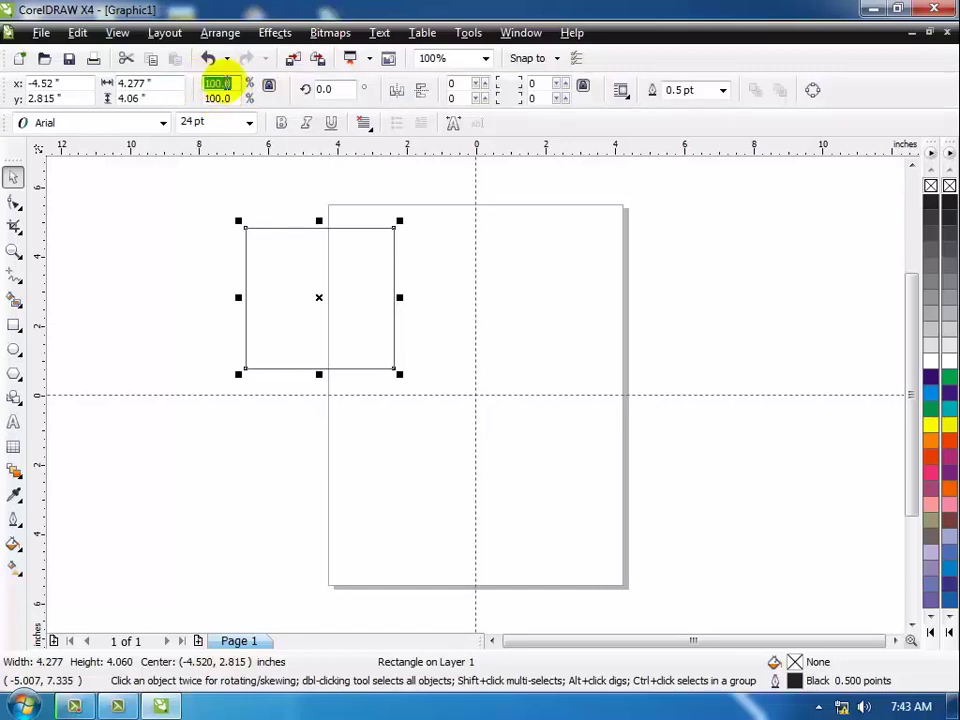
type("200")
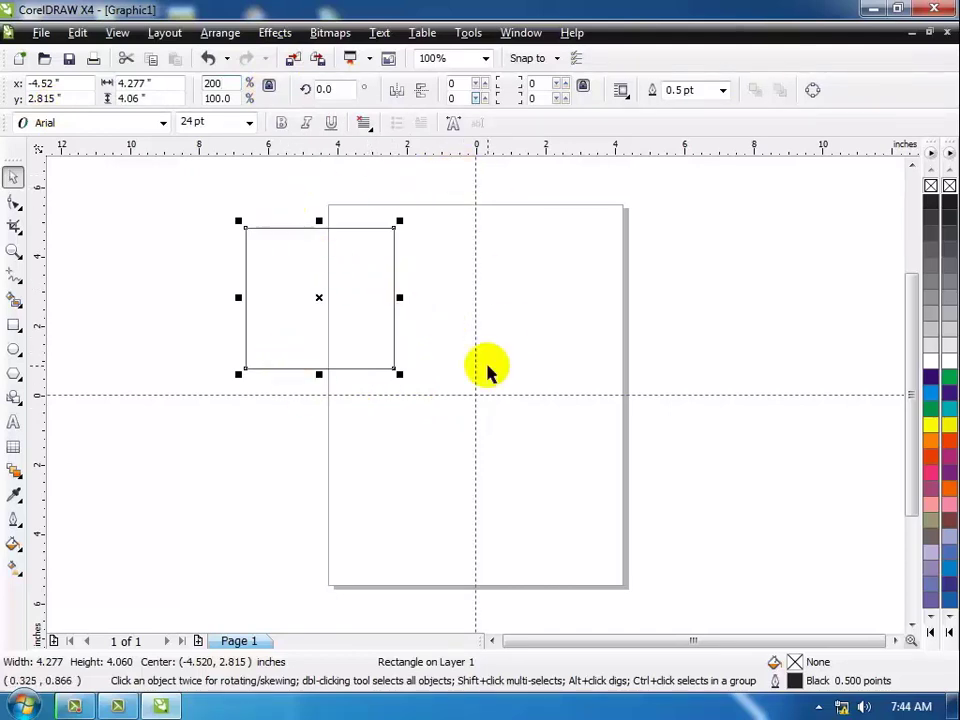
key("Return")
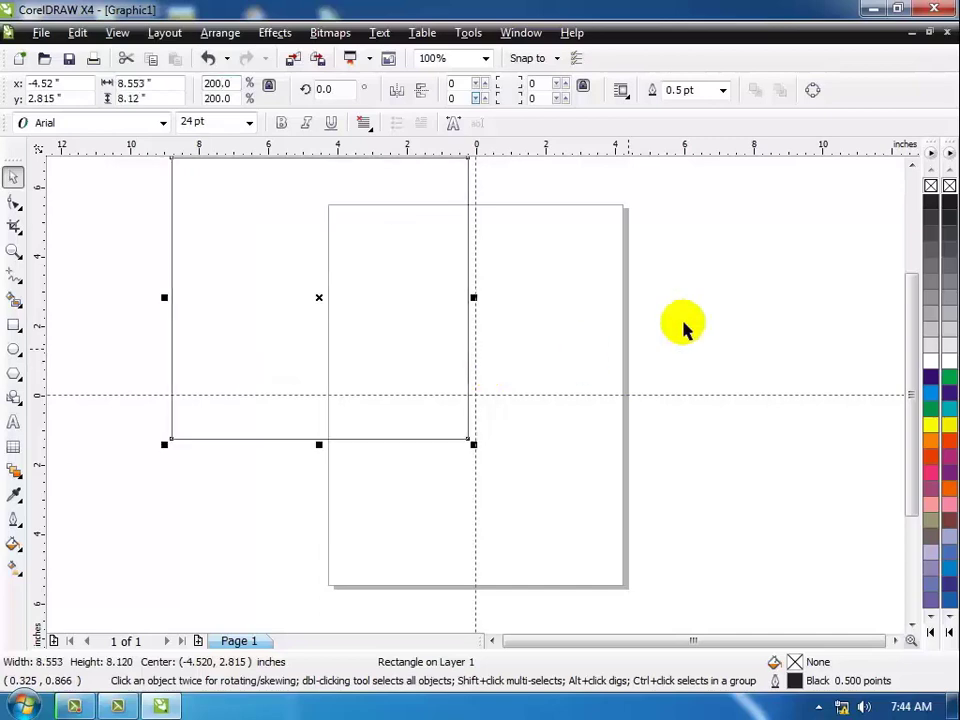
left_click(910, 165)
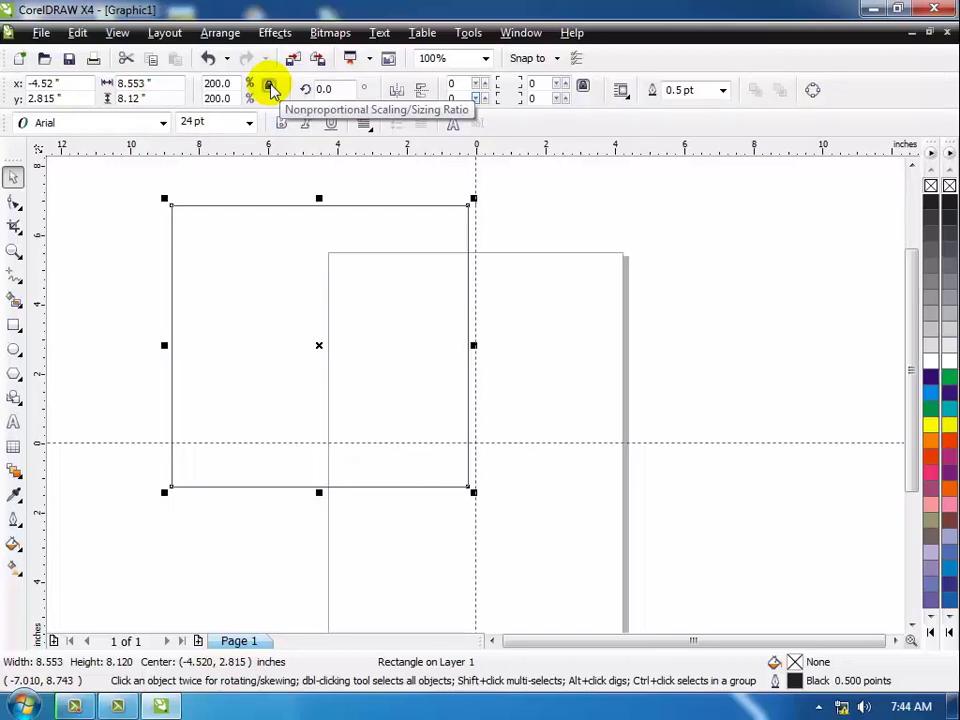
key("ctrl+z")
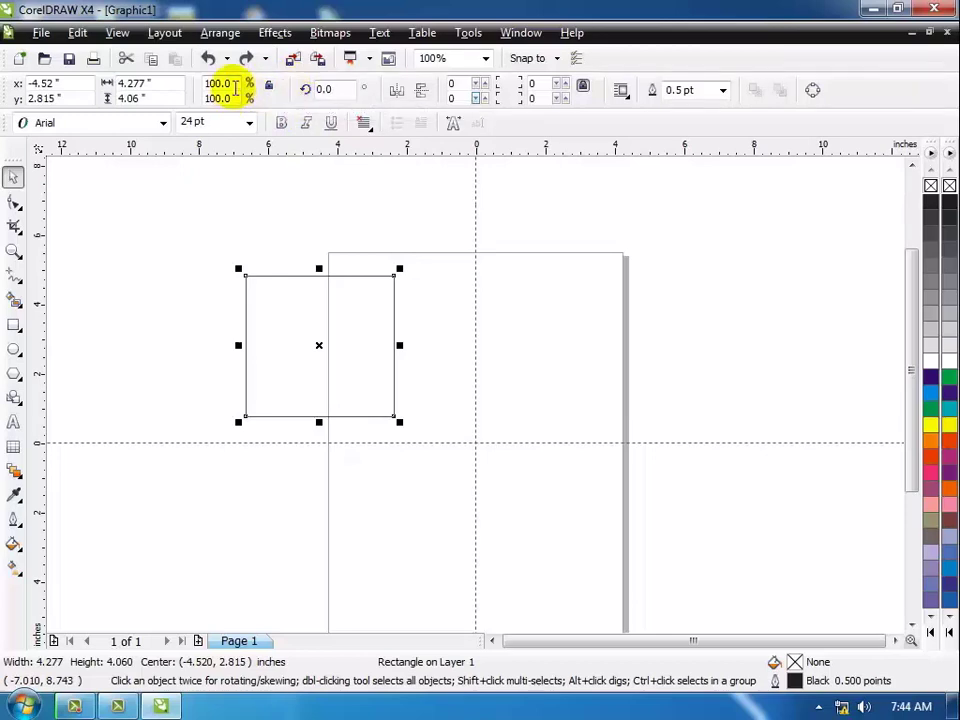
Try scaling only the rectangle's width to 200% with nonproportional scaling and undo it
double_click(236, 85)
type("200")
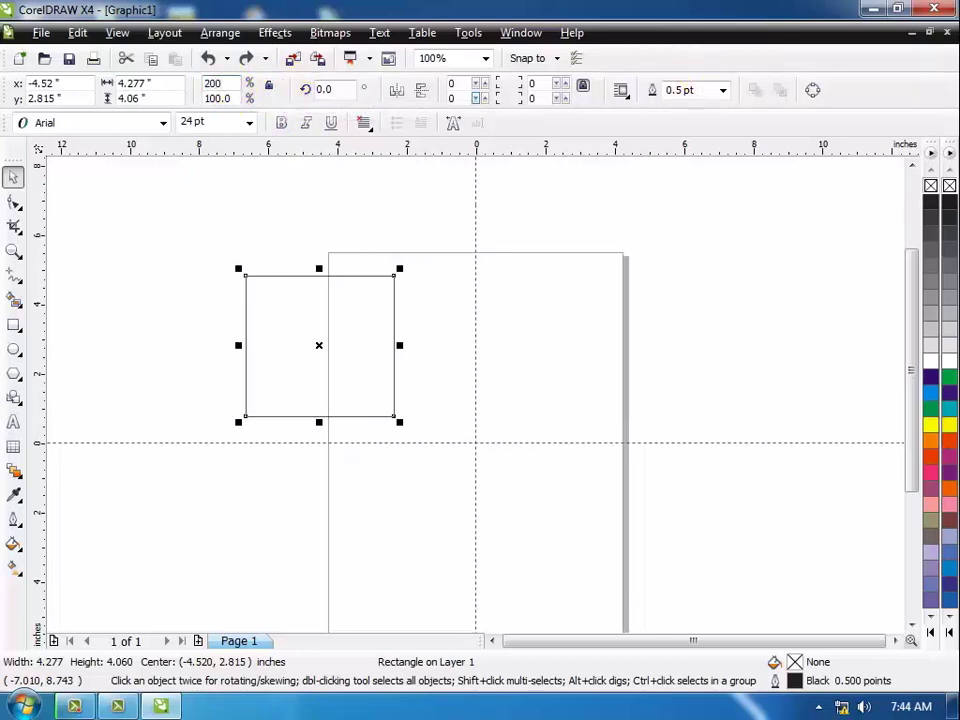
key("Return")
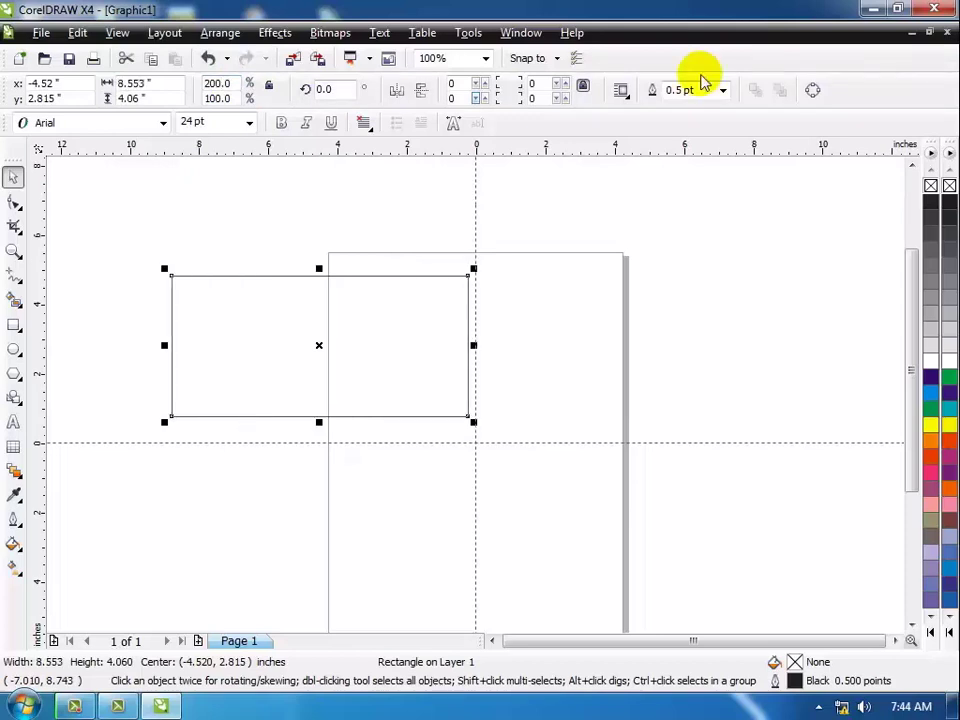
key("ctrl+z")
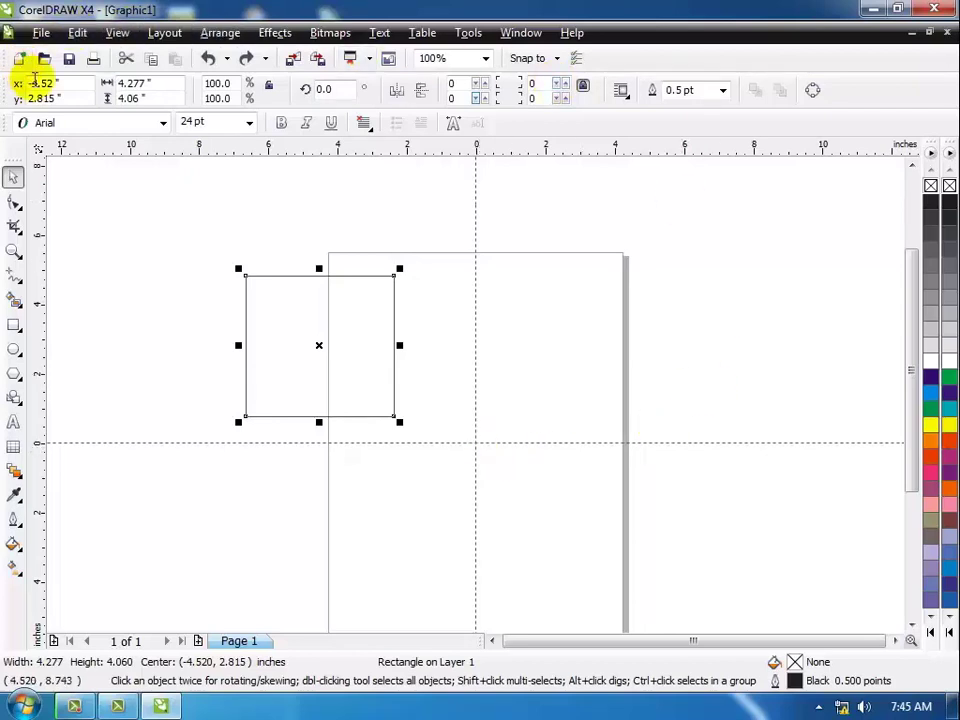
Centre the selected rectangle on the ruler origin by setting its position to x 0 and y 0
left_click(72, 84)
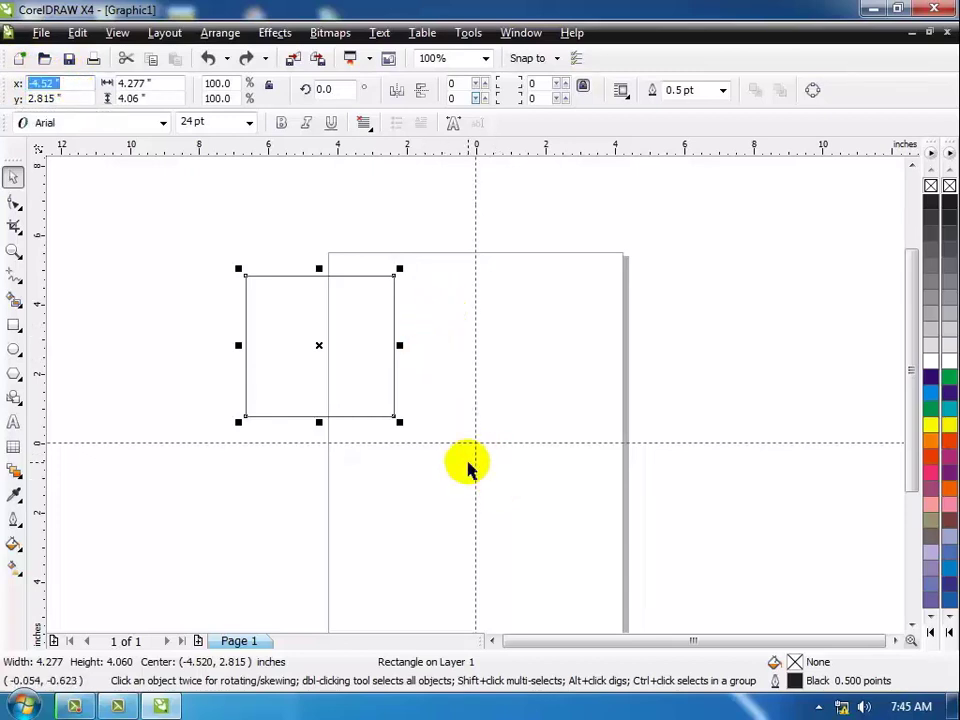
type("0")
key("Tab")
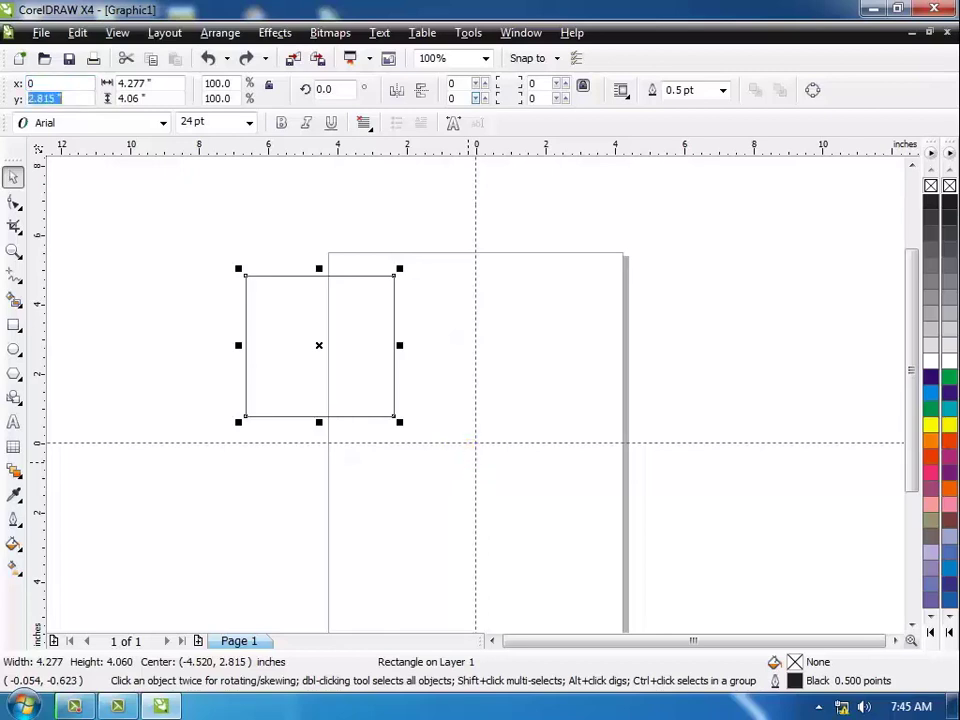
type("0")
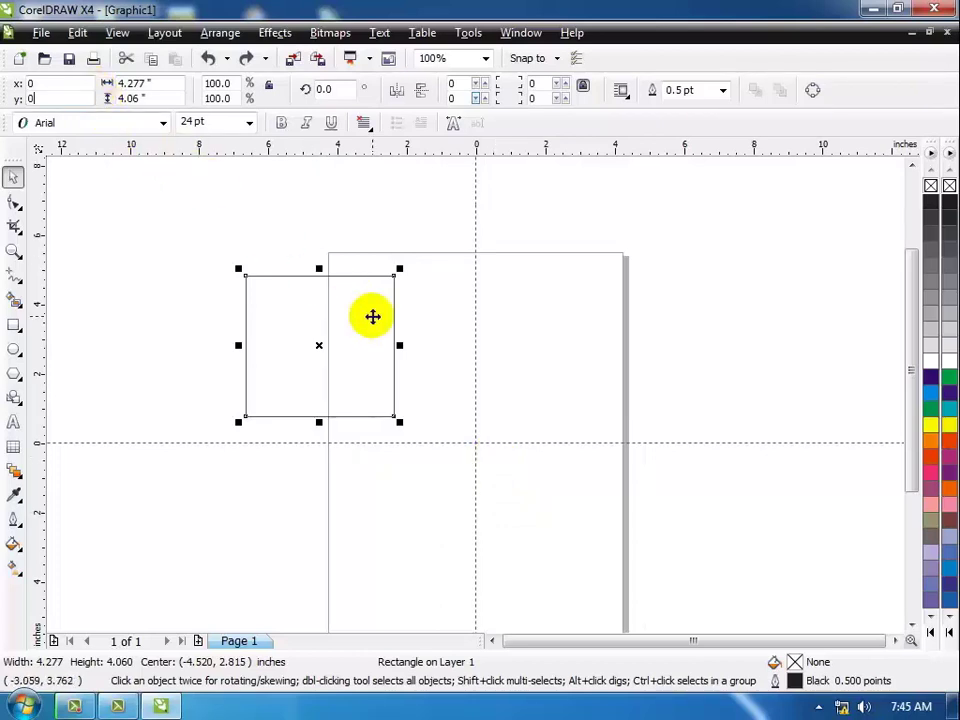
key("Return")
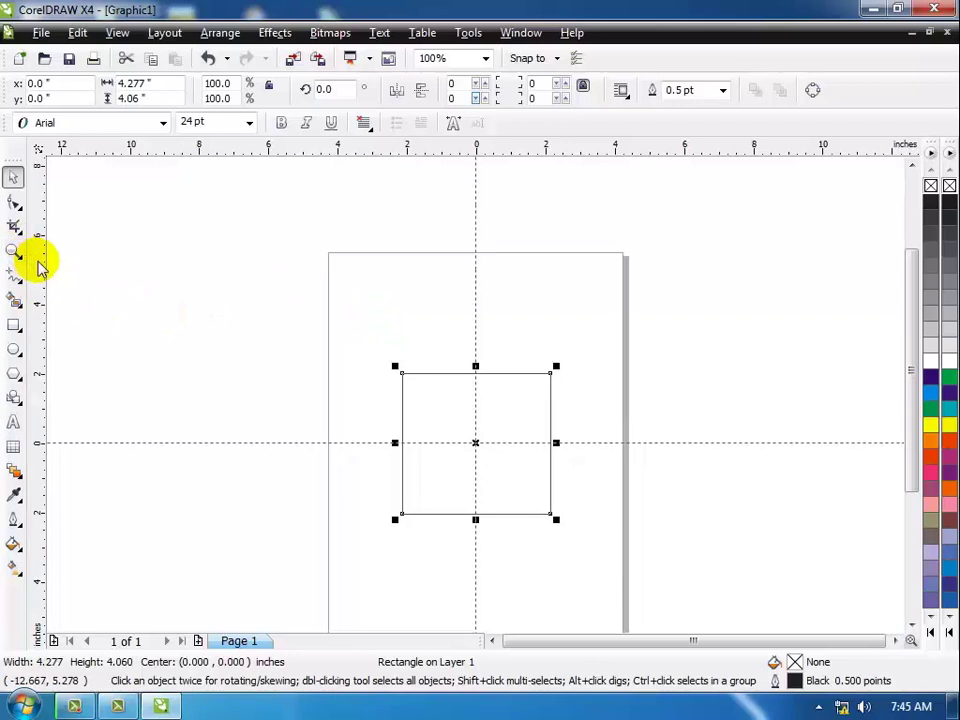
Add a vertical guideline at about 3.98 inches and a horizontal one at about 5.03 inches, and position the rectangle's centre at x 4, y 5
left_click_drag(38, 265, 614, 403)
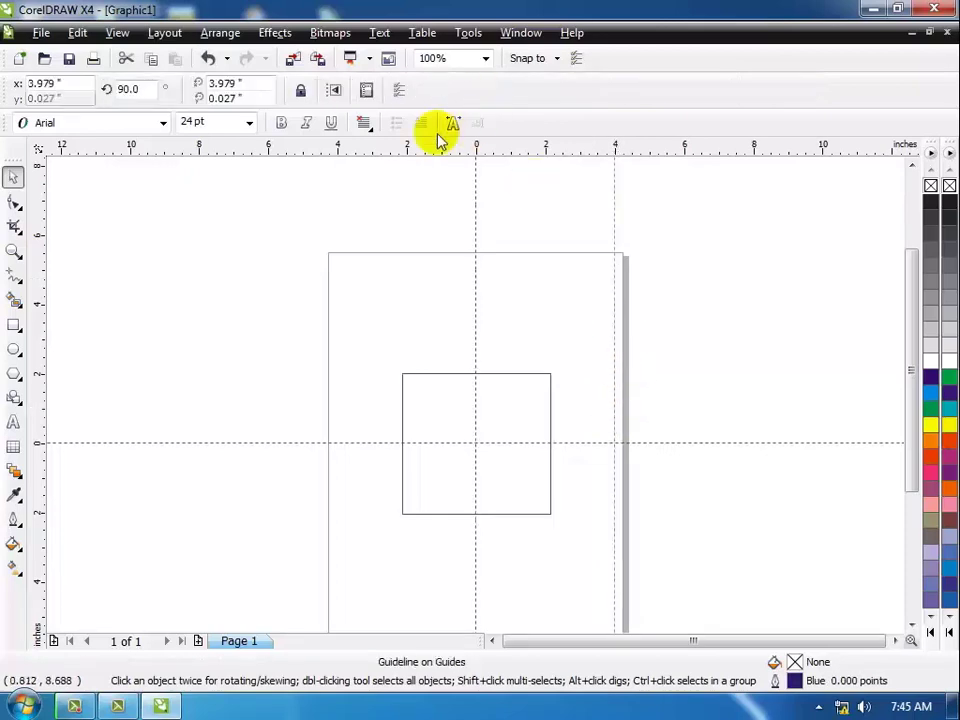
left_click_drag(369, 150, 418, 272)
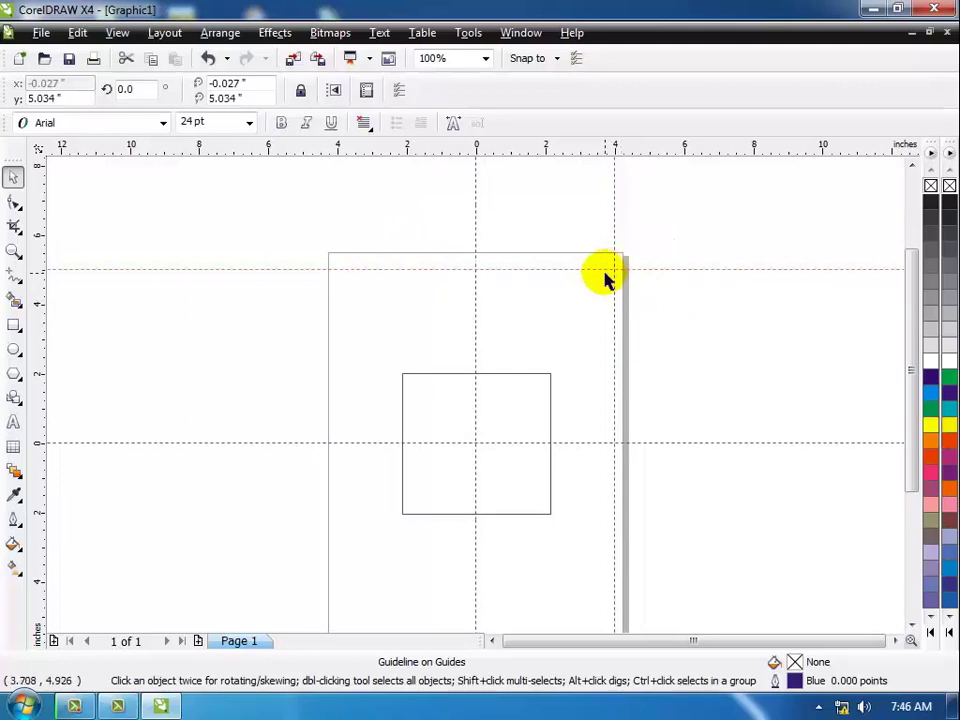
left_click(495, 374)
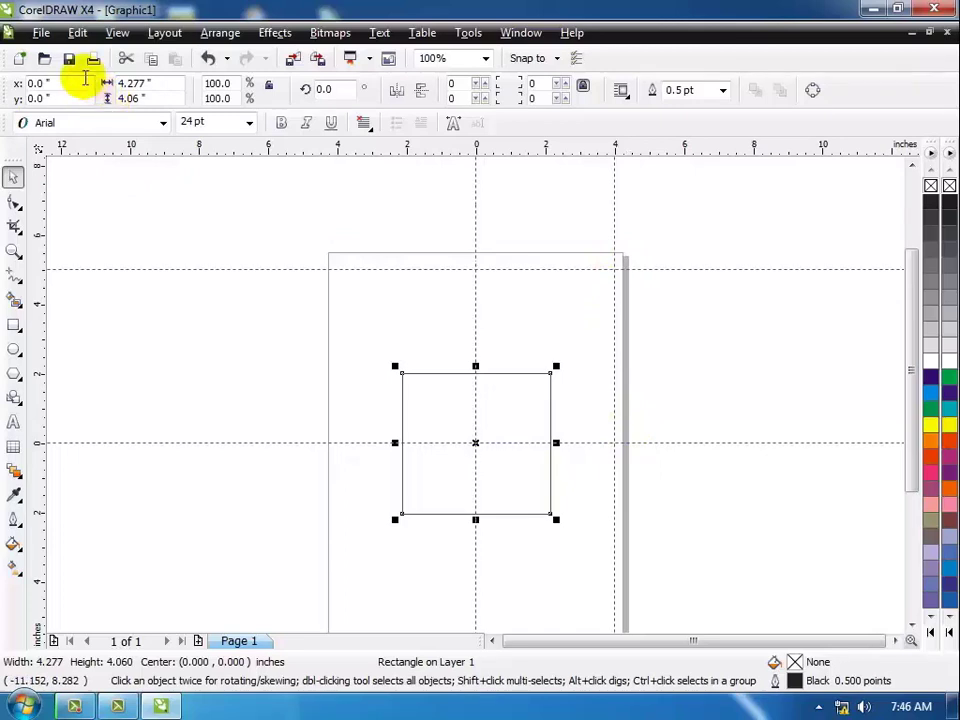
left_click(75, 82)
type("4")
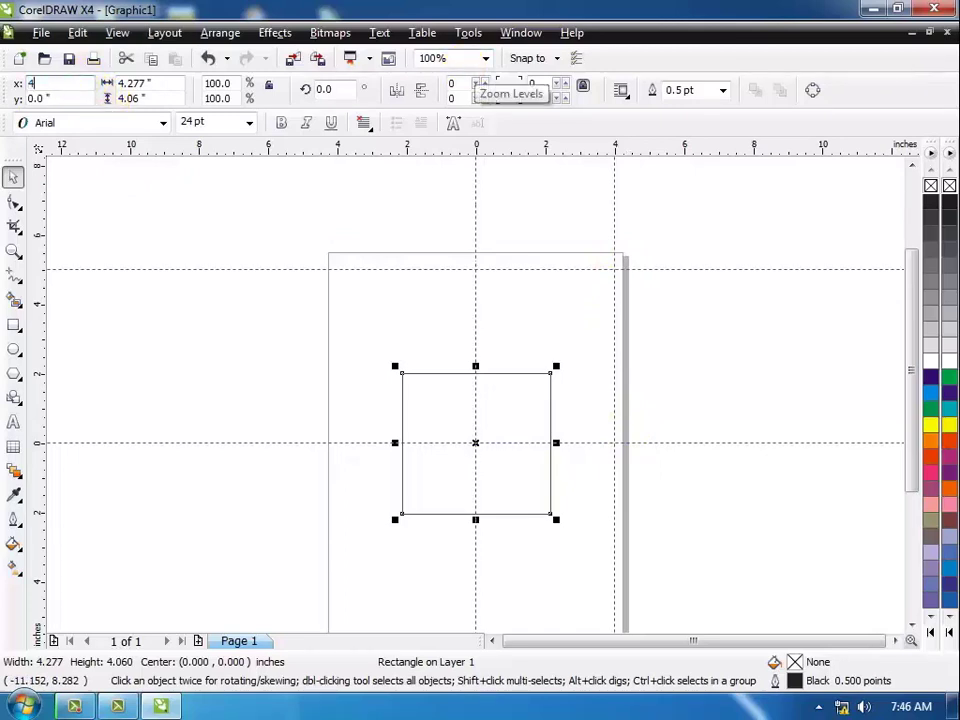
key("Tab")
type("5")
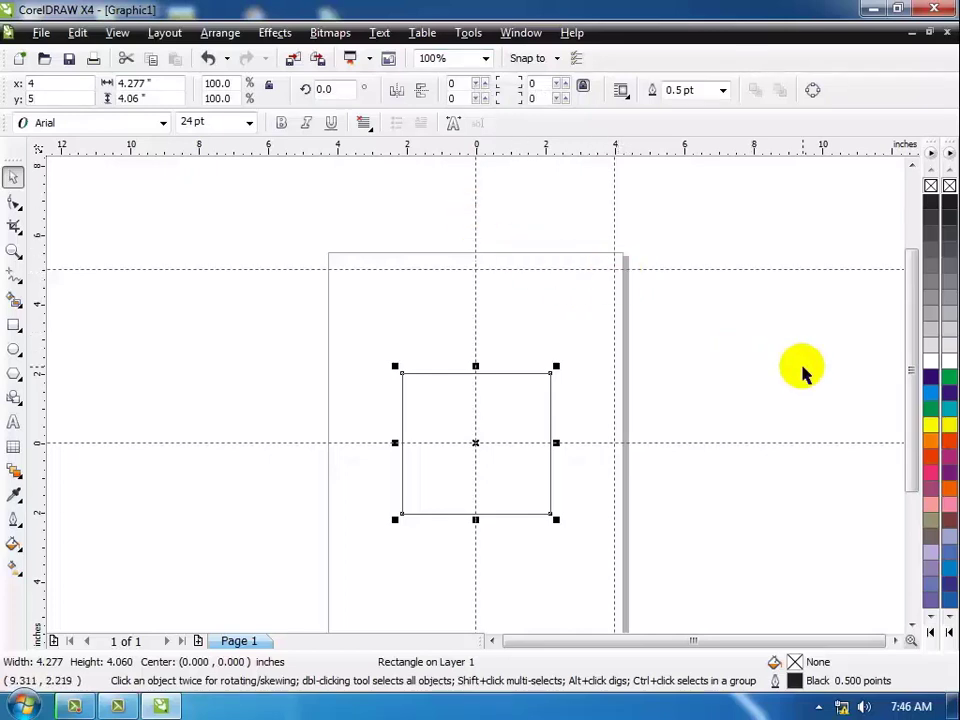
key("Return")
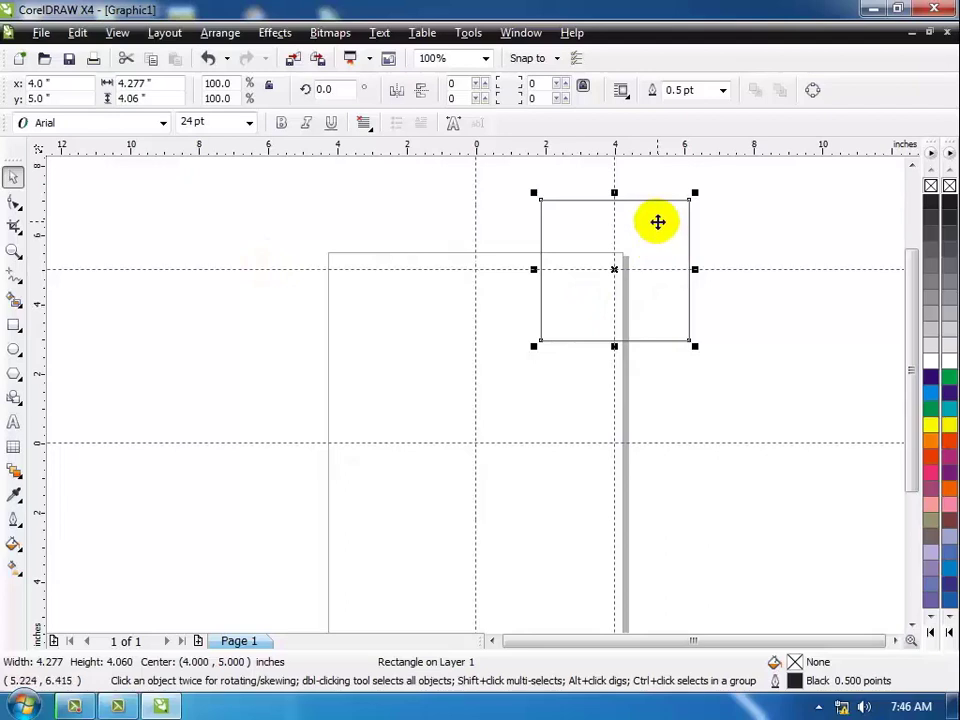
Duplicate the rectangle in place with copy and paste, try moving the copy toward the page's left edge, and undo the move
left_click(153, 62)
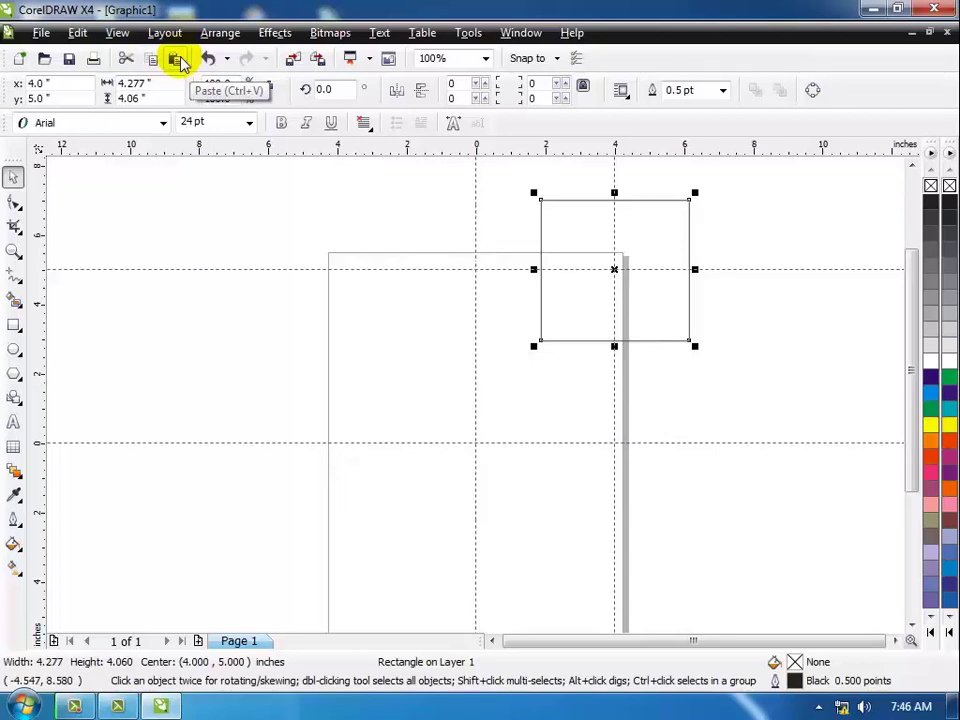
left_click(180, 62)
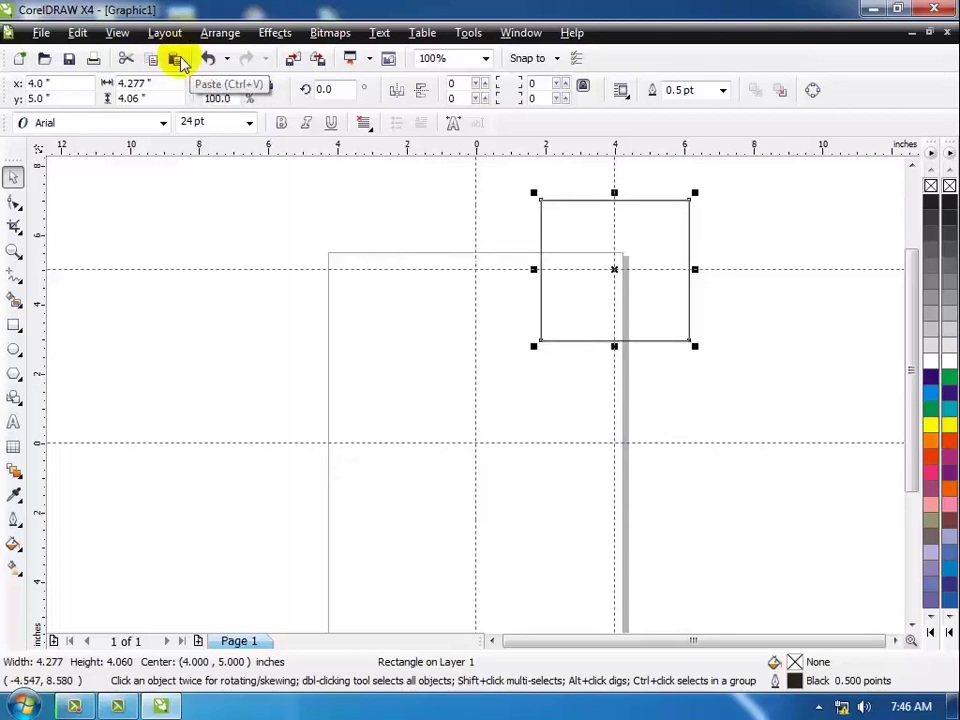
left_click_drag(598, 204, 349, 317)
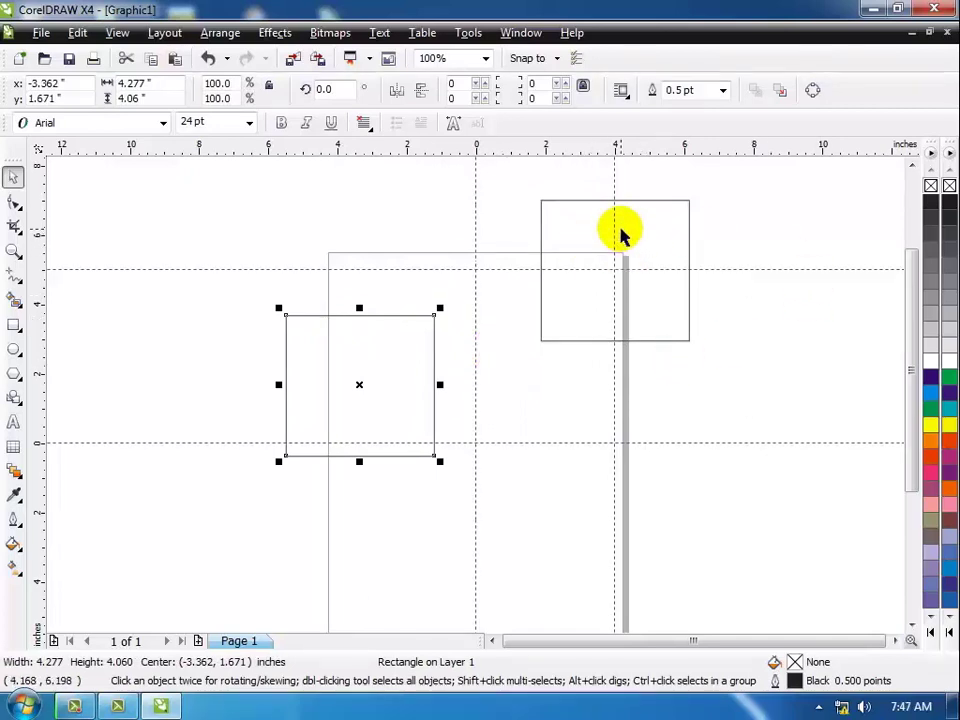
key("ctrl+z")
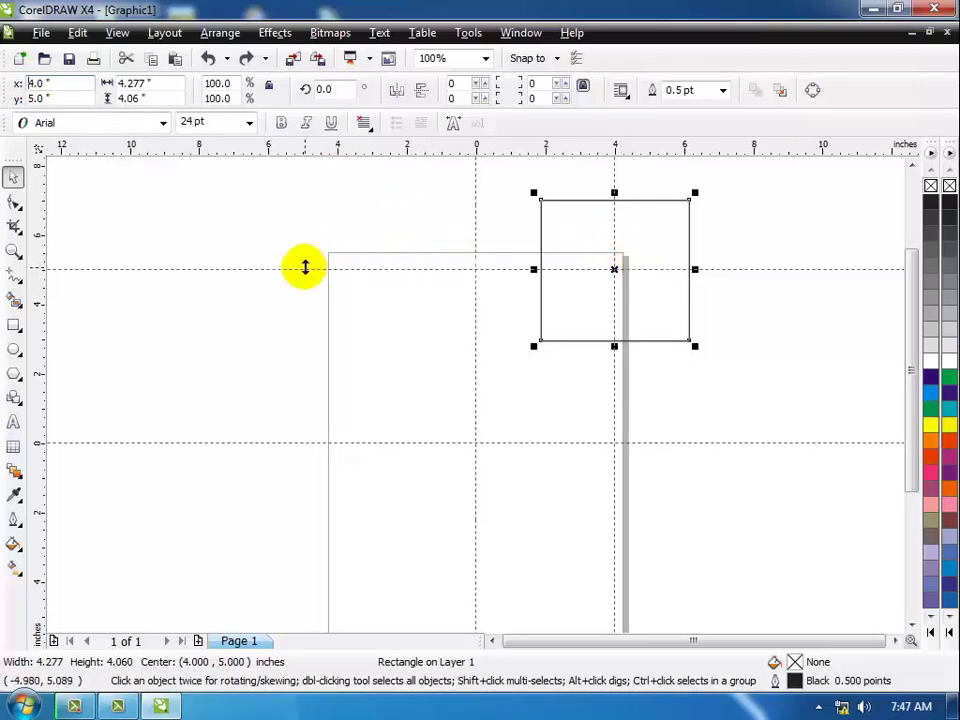
Set the duplicate rectangle's horizontal position to -4 inches
left_click(29, 83)
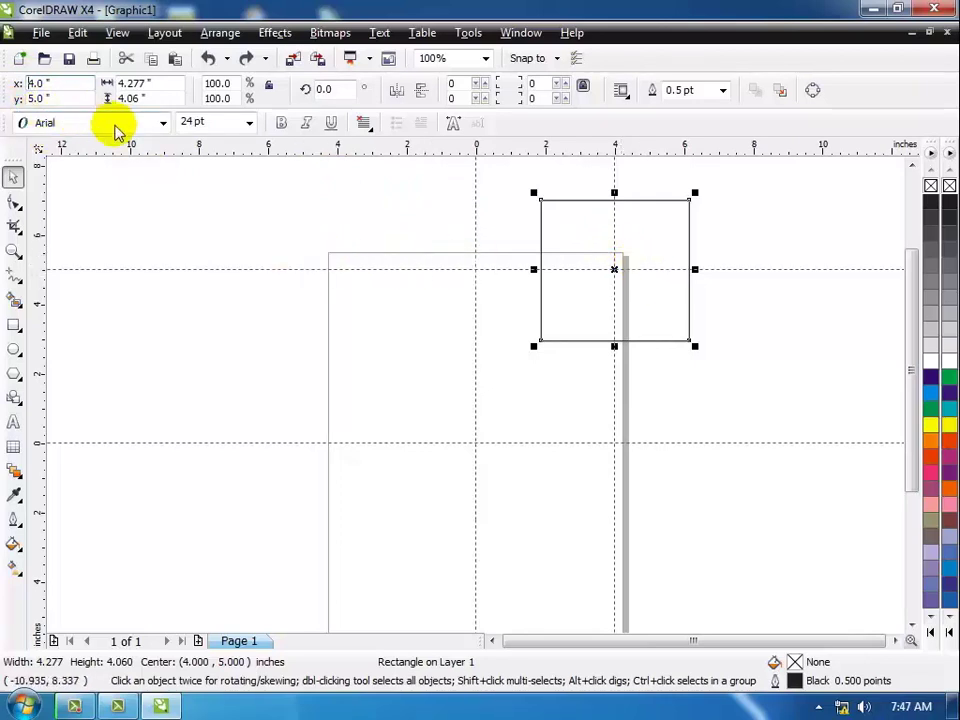
type("-")
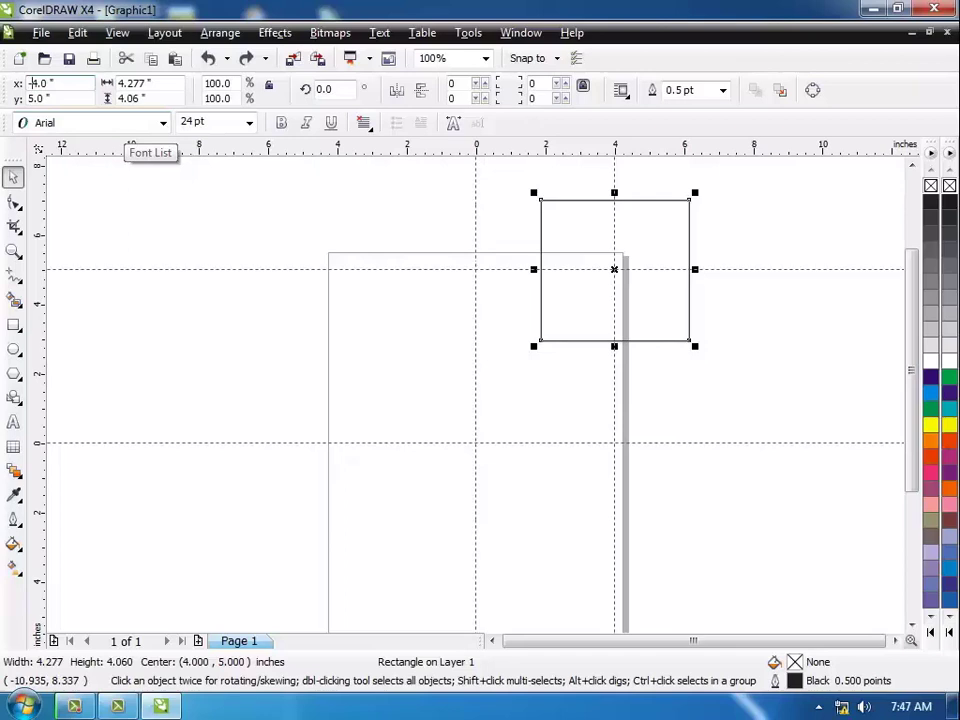
key("Return")
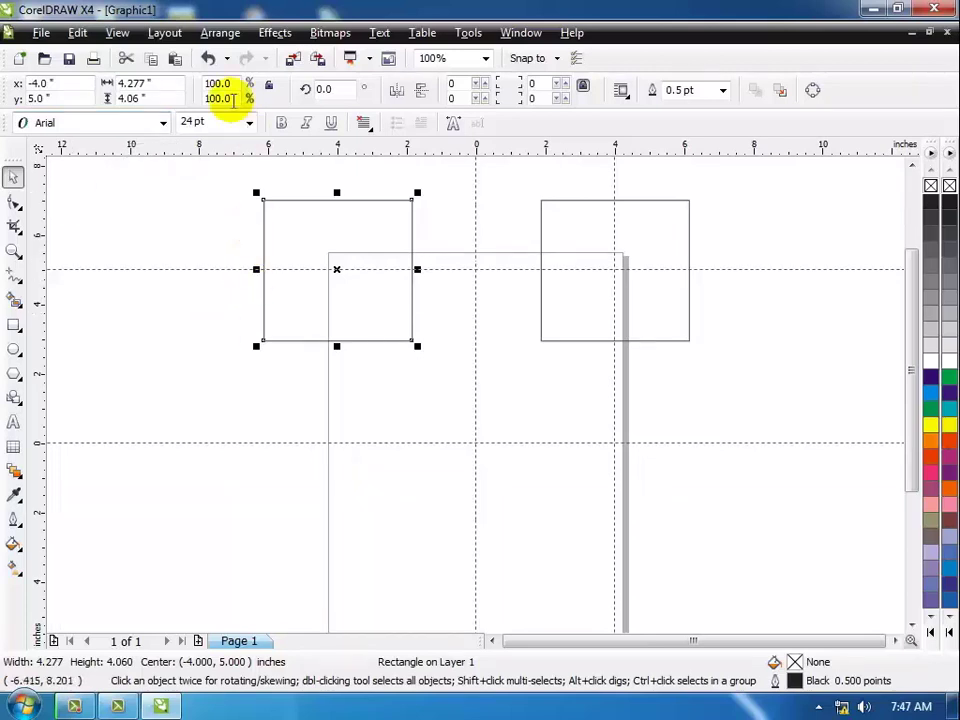
Resize the duplicate rectangle to 3 inches wide and 5 inches high
left_click(166, 82)
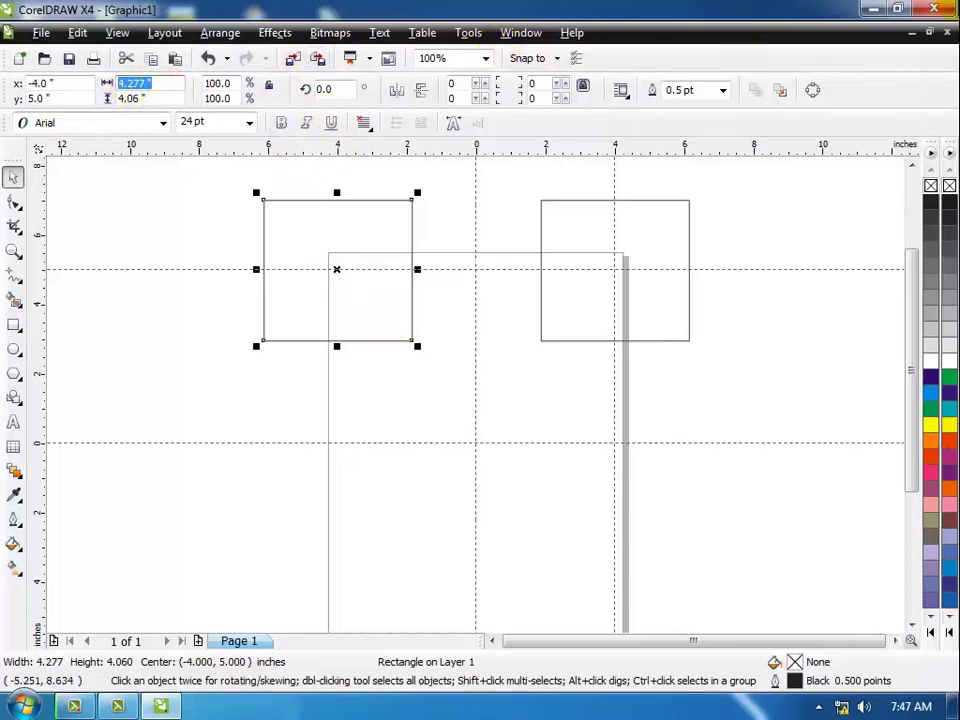
type("3")
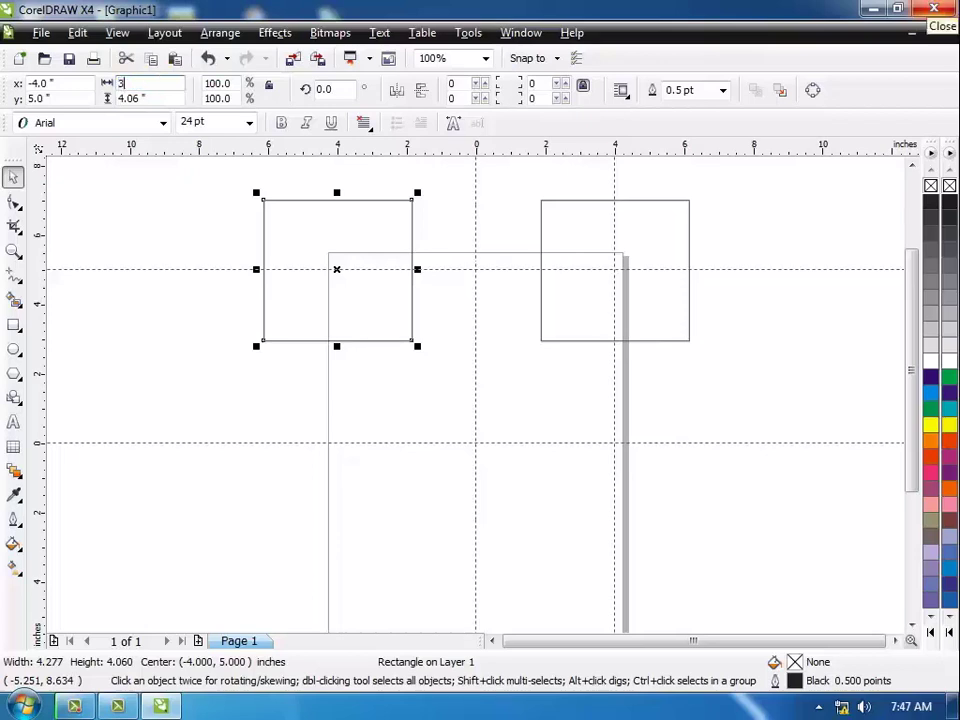
key("Tab")
type("5")
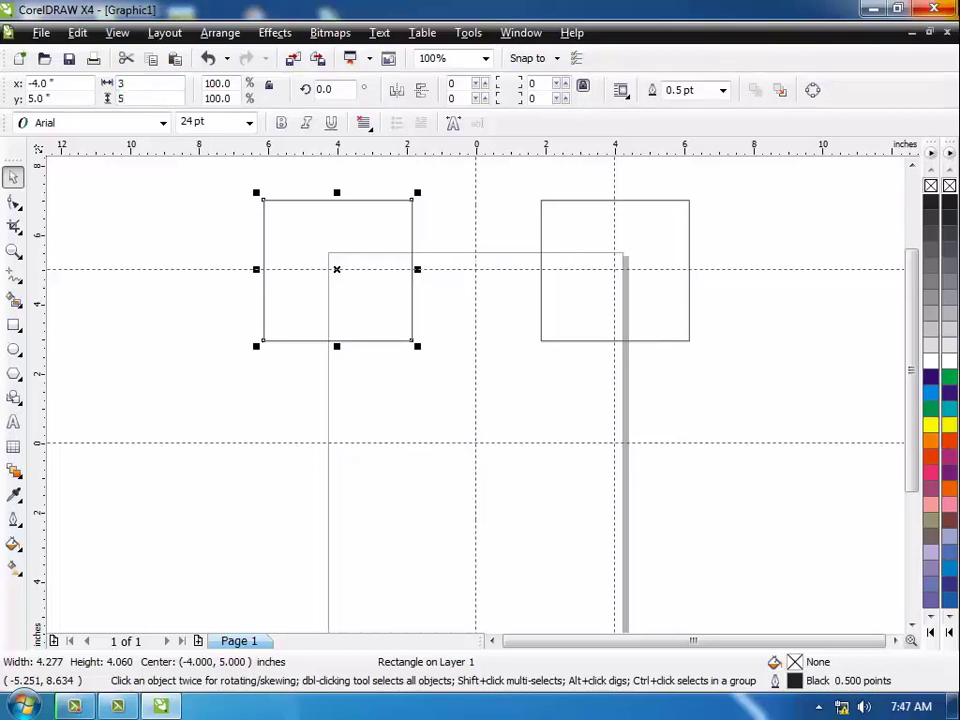
key("Return")
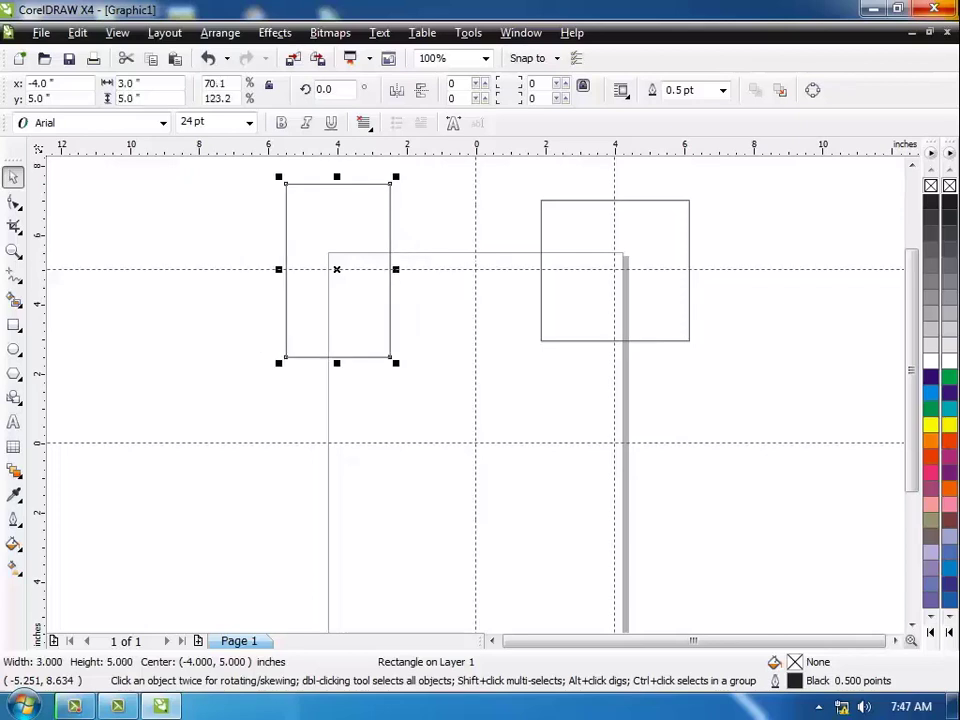
Try rotating the duplicate rectangle to 20 degrees and reset its rotation angle to 0
left_click(344, 88)
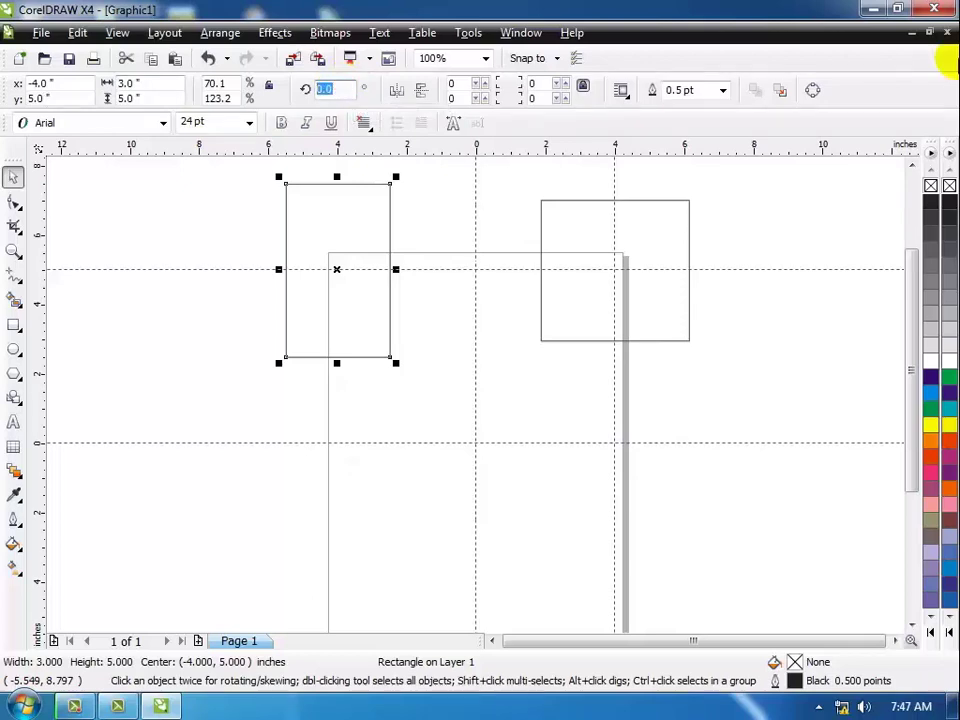
type("20")
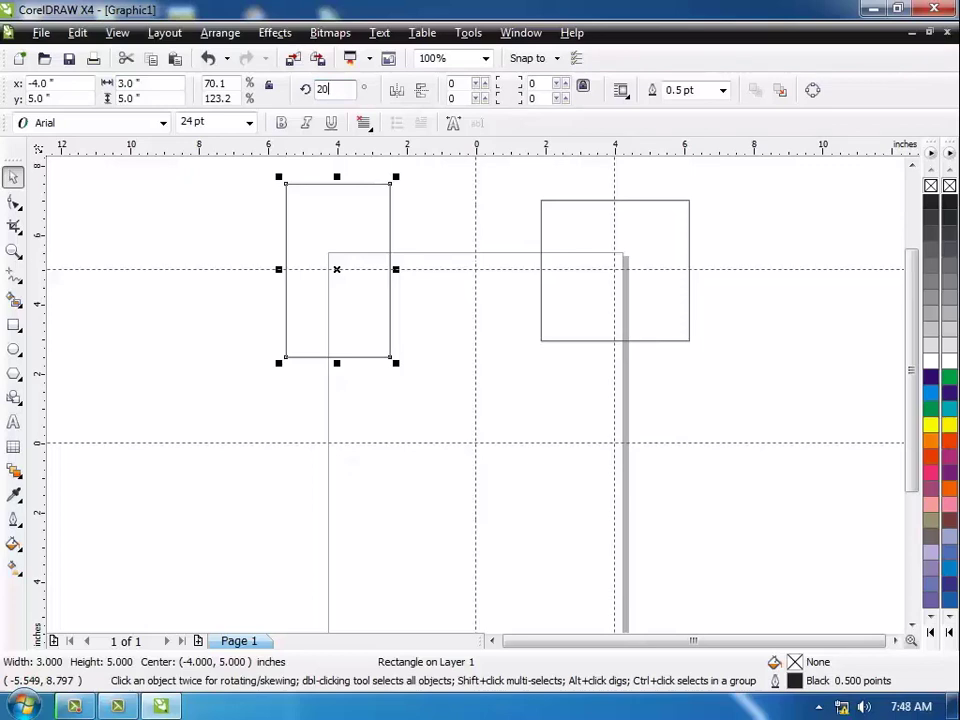
key("Return")
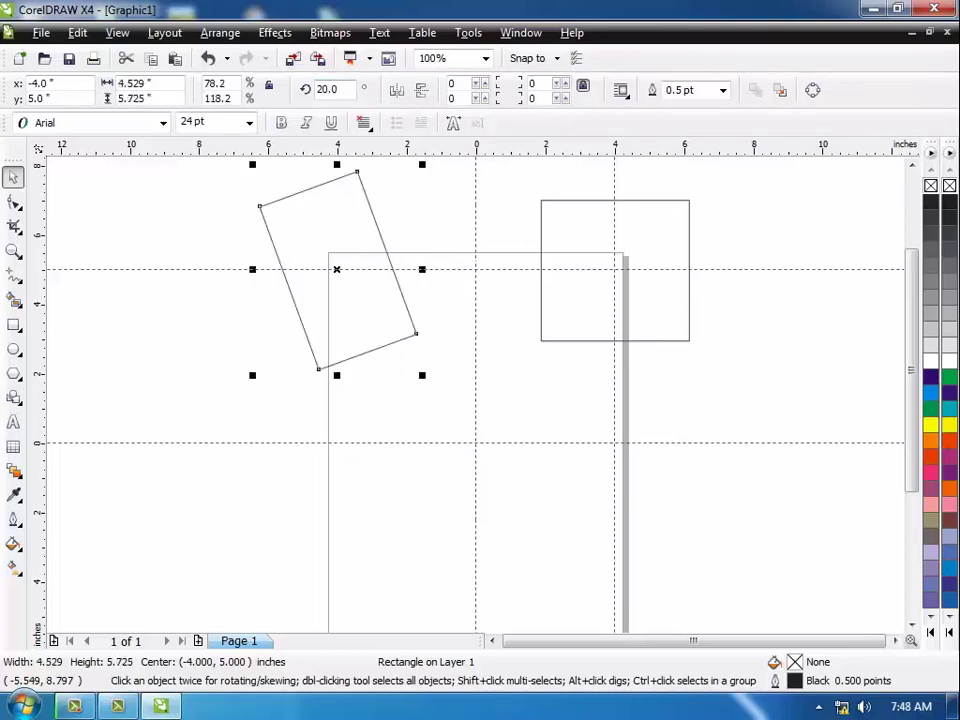
double_click(352, 88)
type("0")
key("Return")
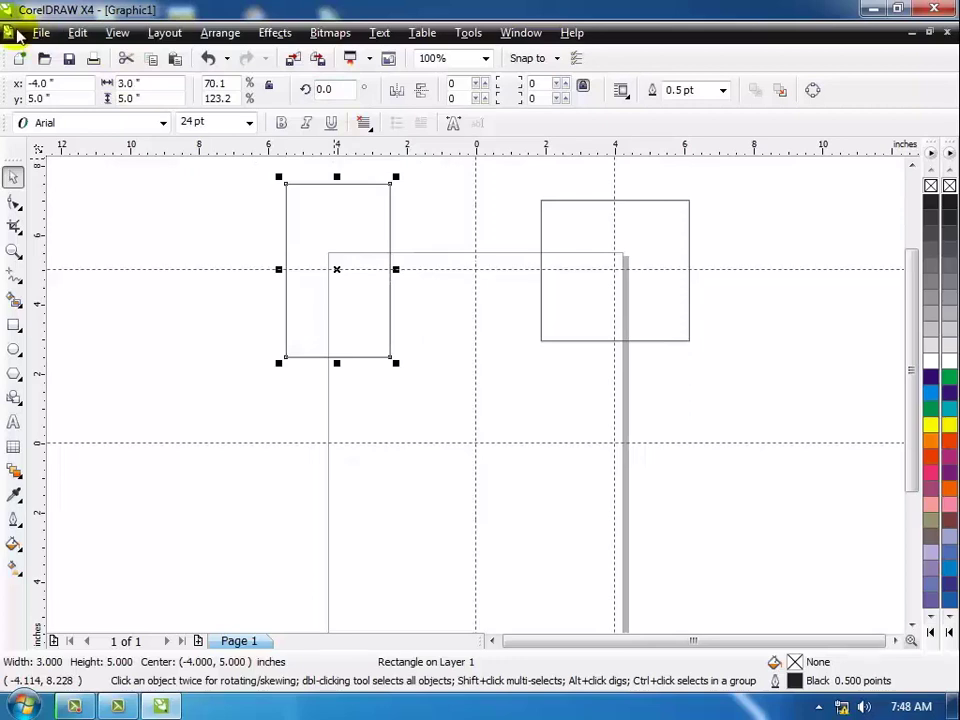
Select the original rectangle at the page's upper-right corner, try rounding all its corners together to 30, and undo the rounding
left_click(646, 215)
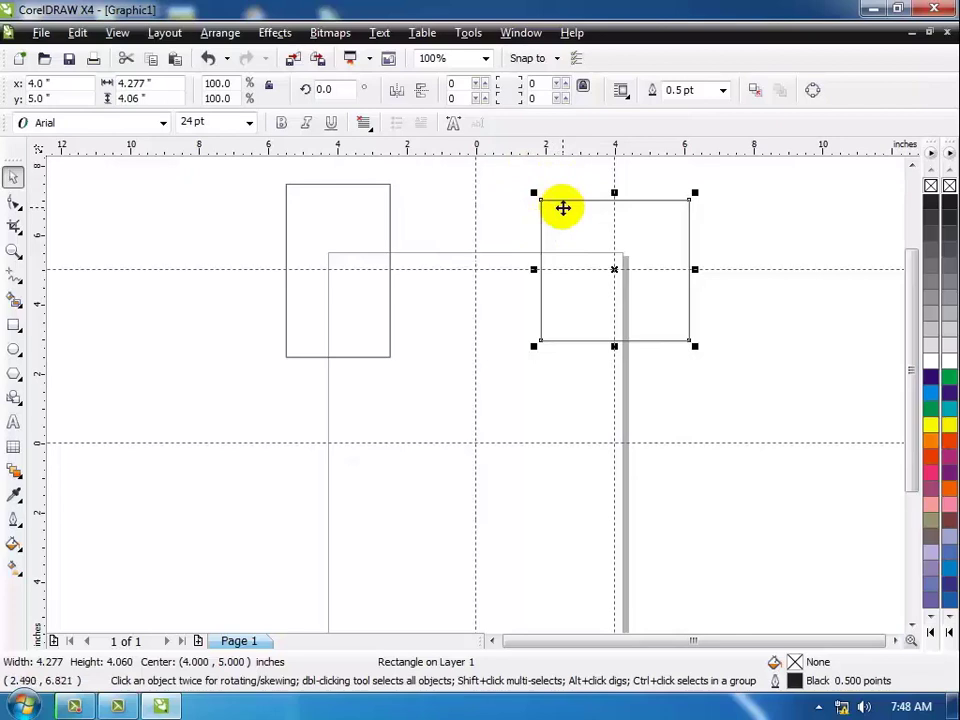
left_click(452, 85)
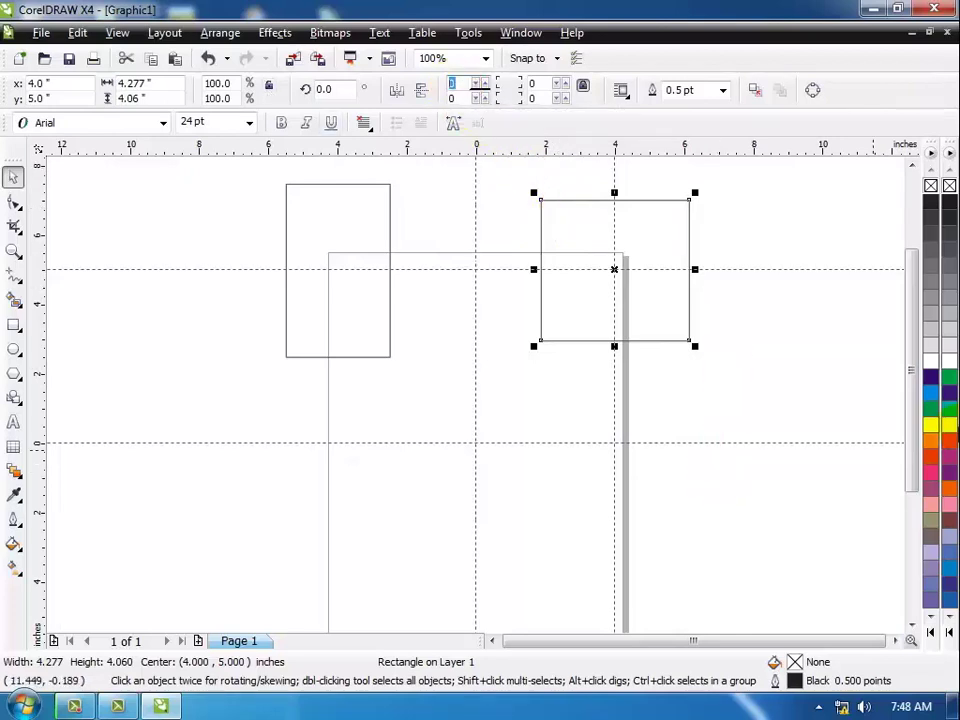
type("30")
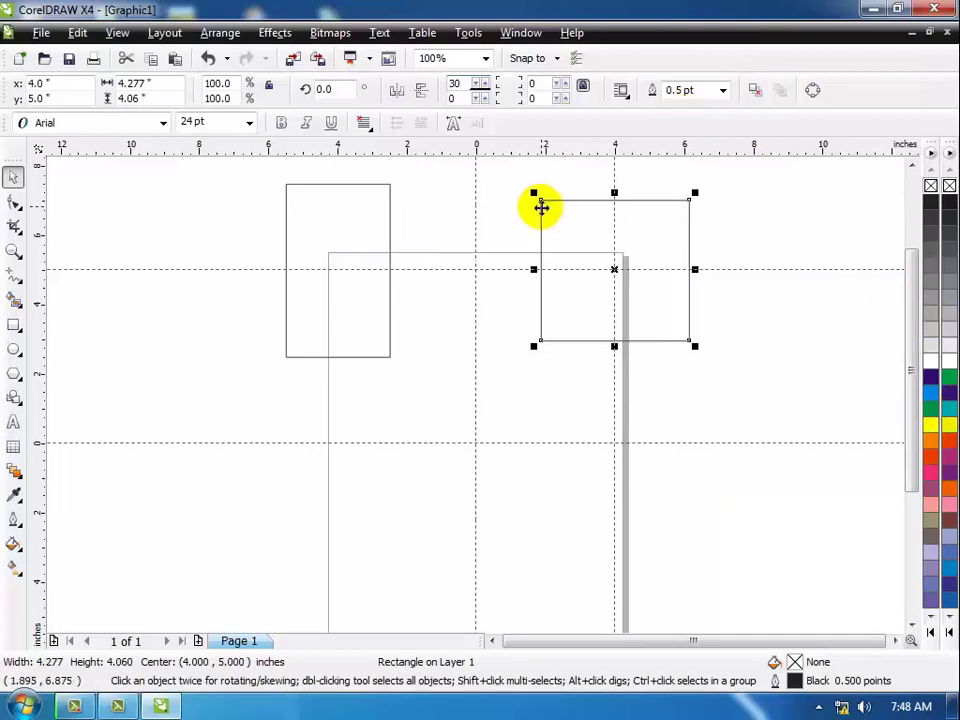
left_click(585, 89)
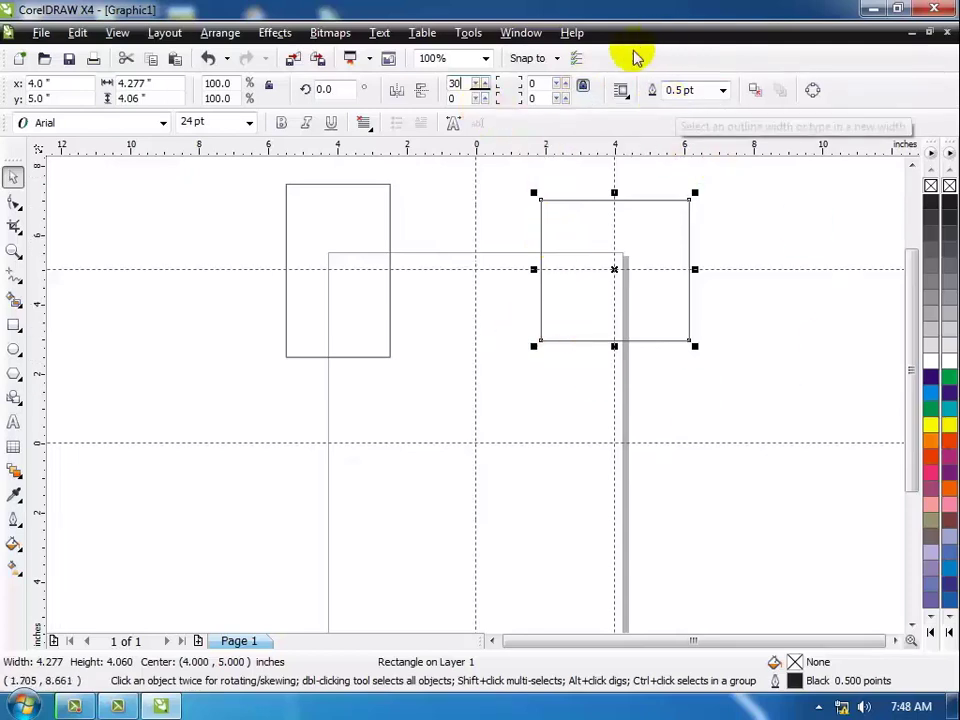
key("Return")
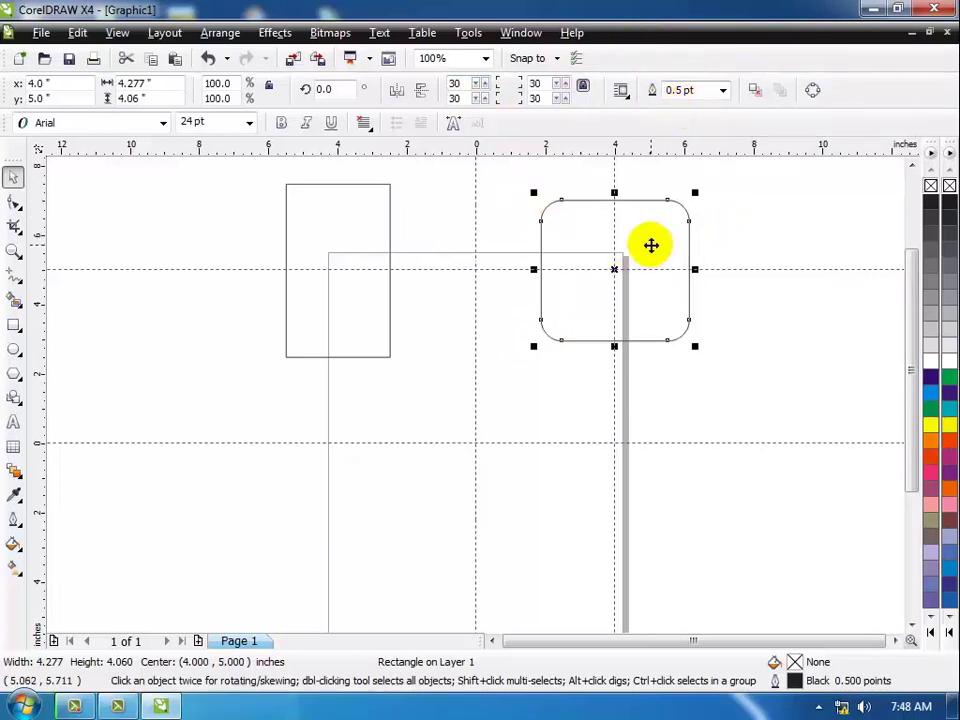
key("ctrl+z")
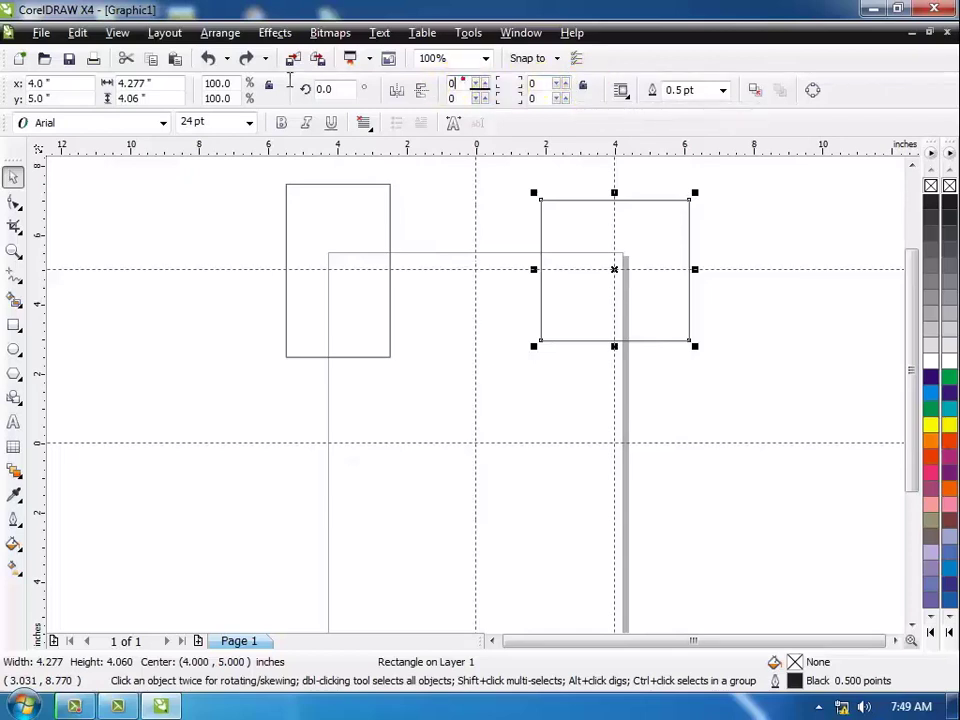
Try rounding only the original rectangle's top-left corner to 30 and undo it
double_click(458, 82)
type("30")
key("Return")
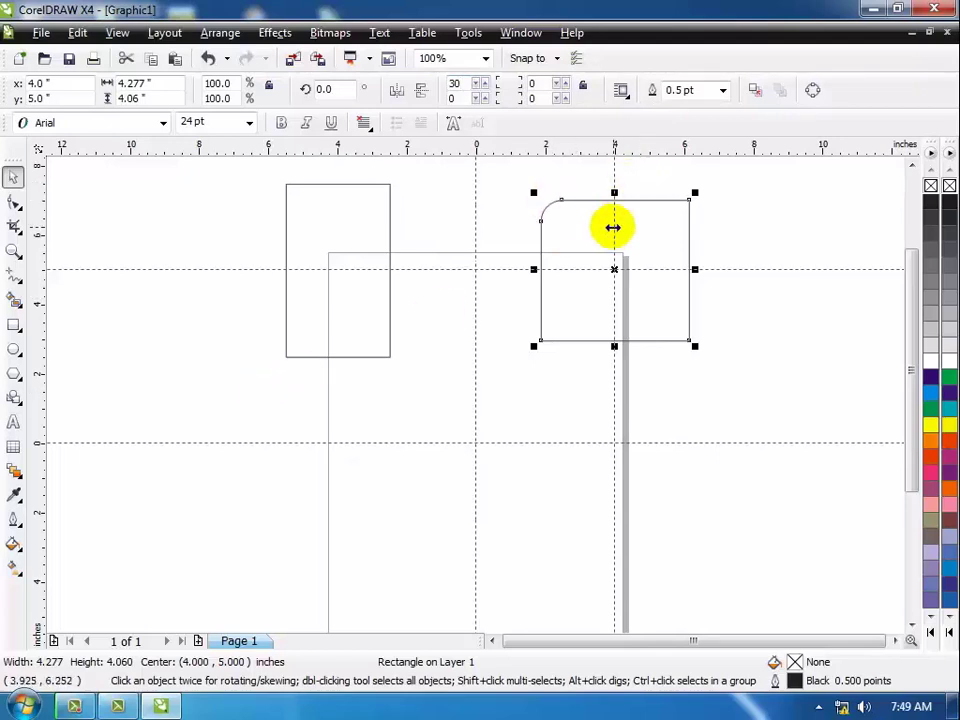
key("ctrl+z")
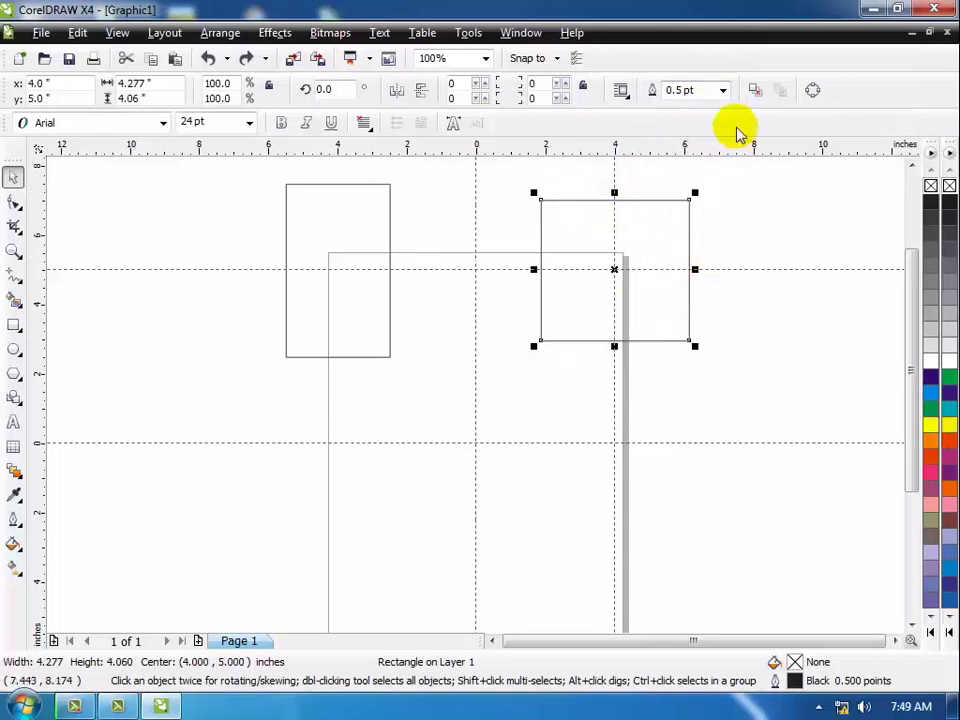
Set the original rectangle's outline width to 24 pt
left_click(722, 90)
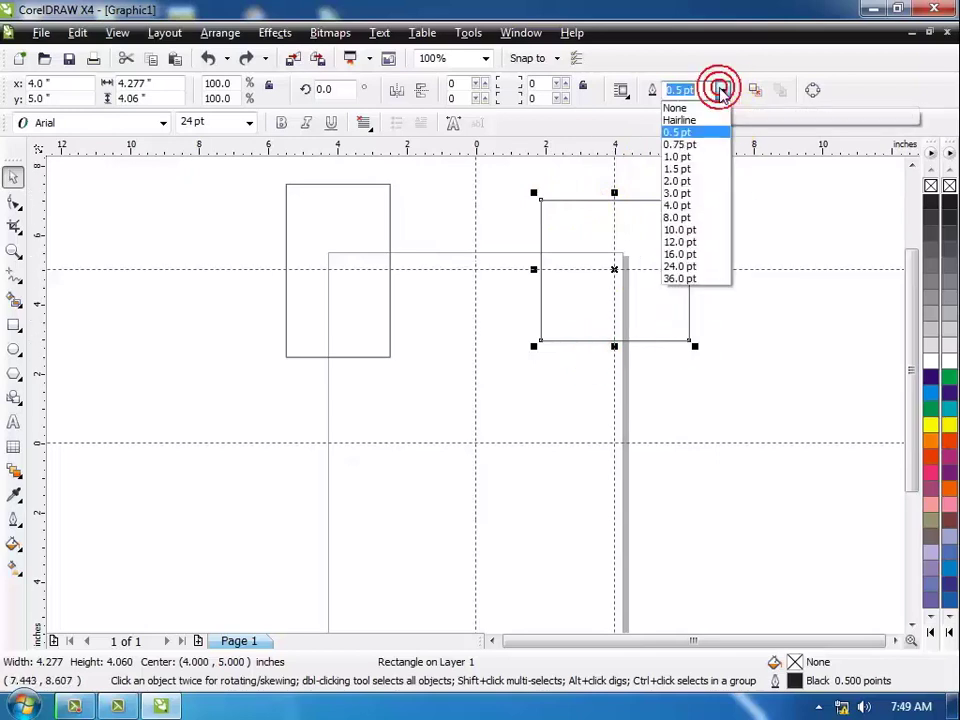
left_click(680, 267)
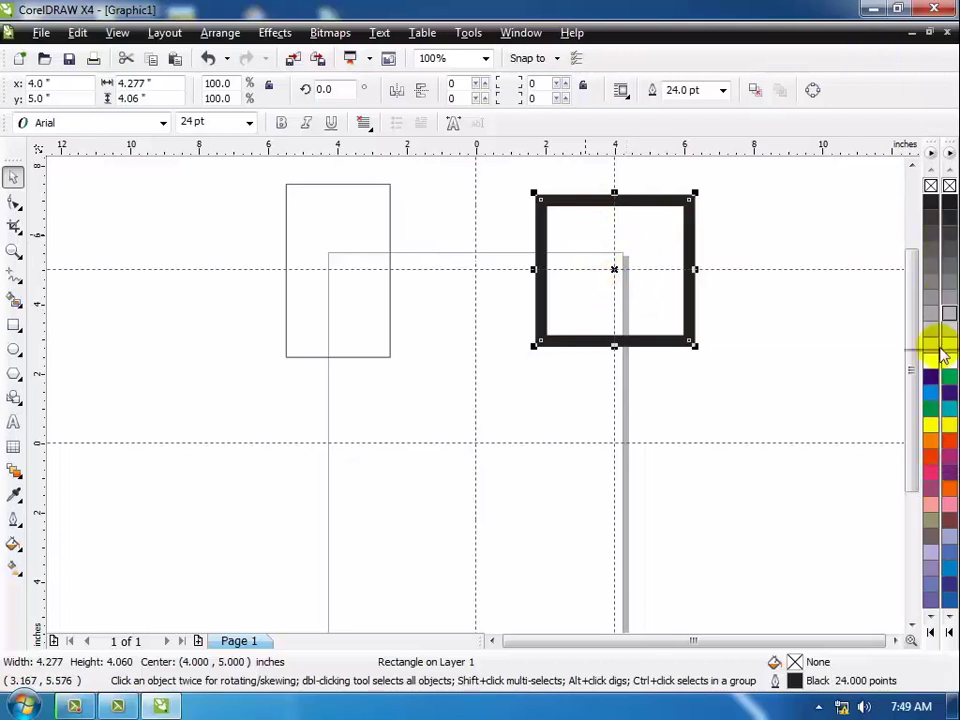
Fill the original rectangle with Pink and set its outline colour to Cyan
left_click(948, 510)
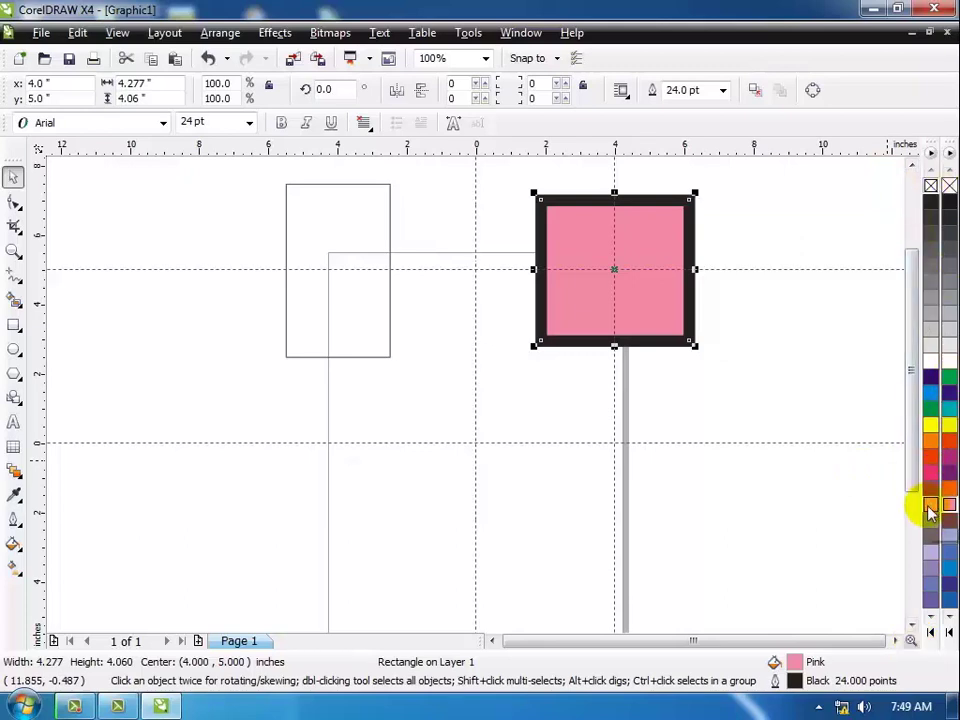
right_click(931, 398)
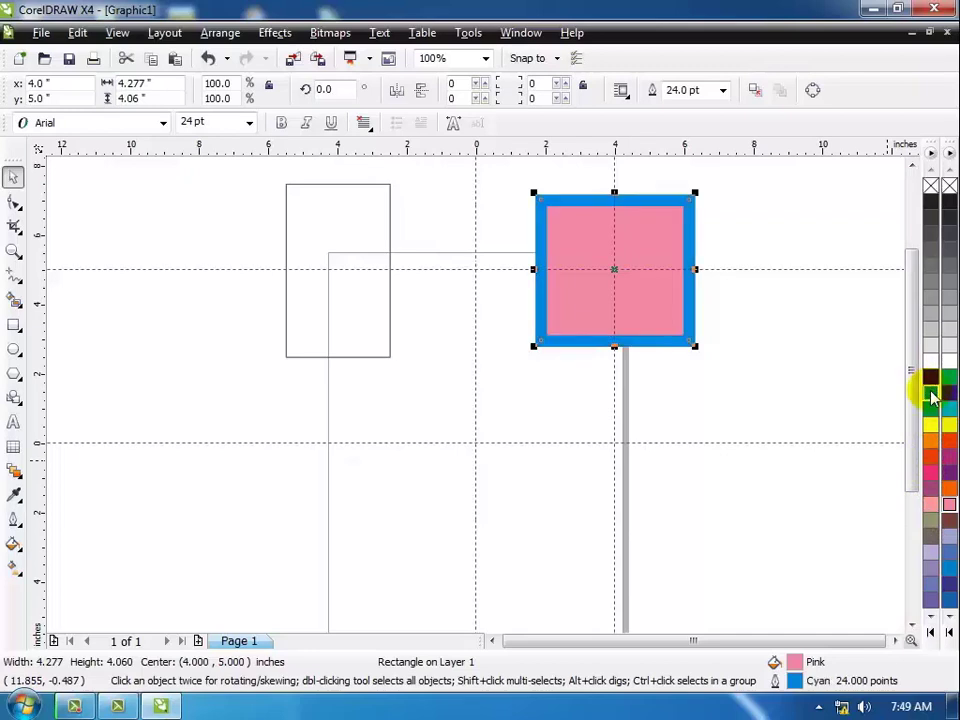
left_click(621, 231)
left_click(621, 300)
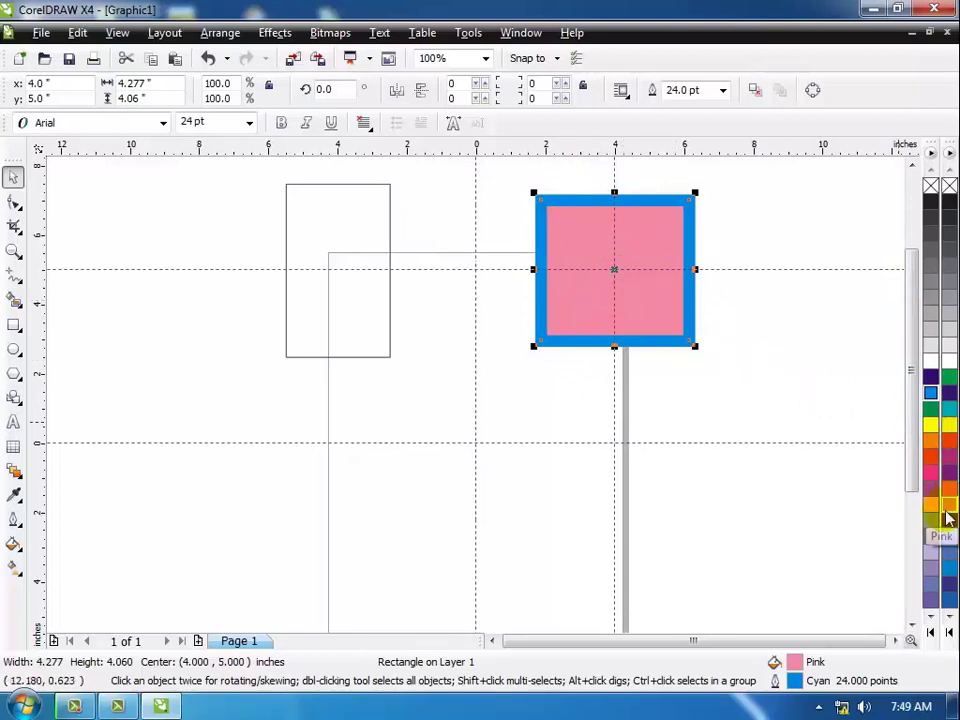
left_click(561, 204)
left_click(594, 301)
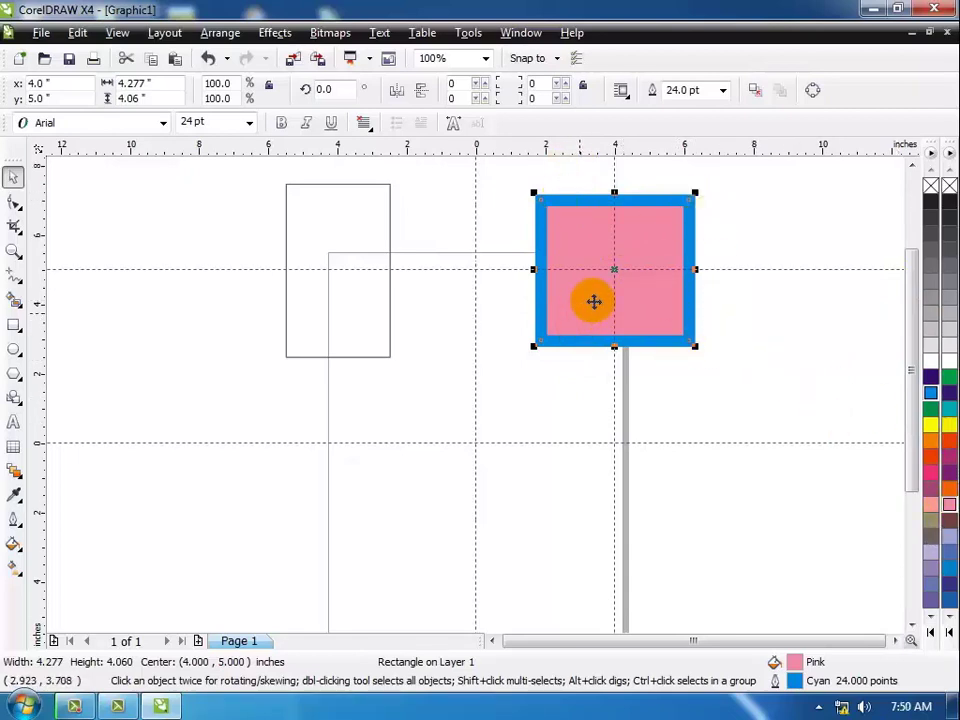
left_click(617, 253)
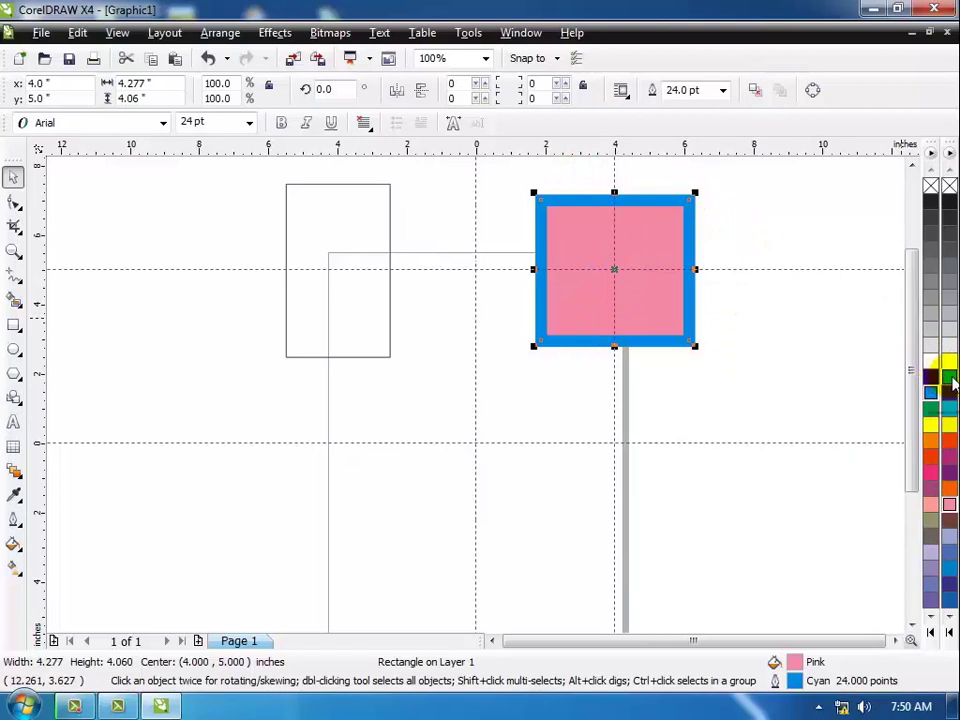
Delete the pink-filled original rectangle and the duplicate rectangle at the page's upper-left corner
left_click(667, 222)
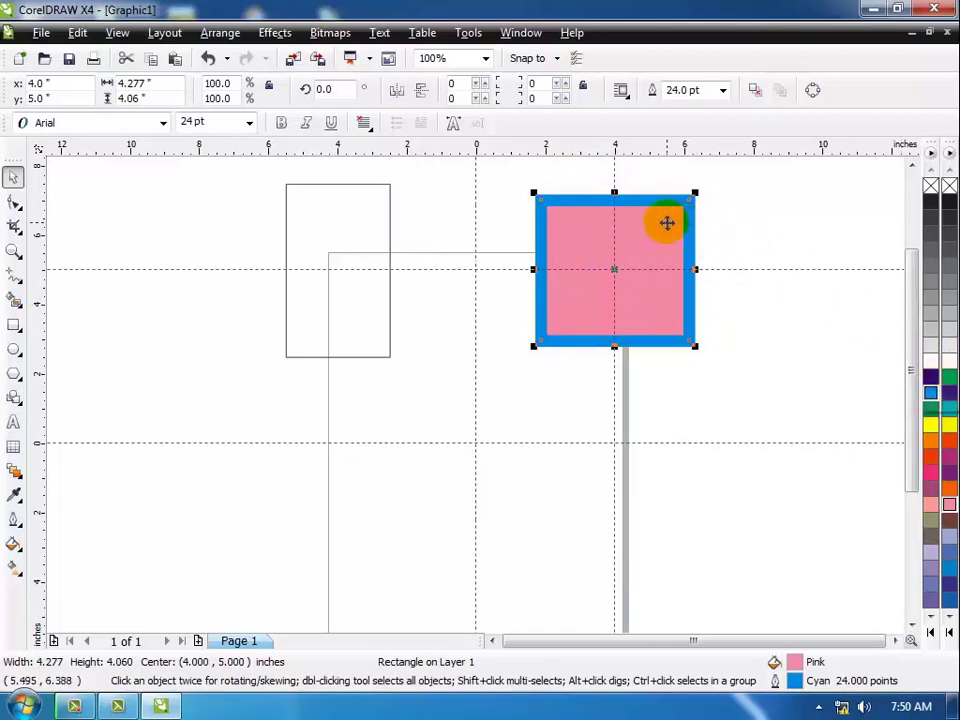
key("Delete")
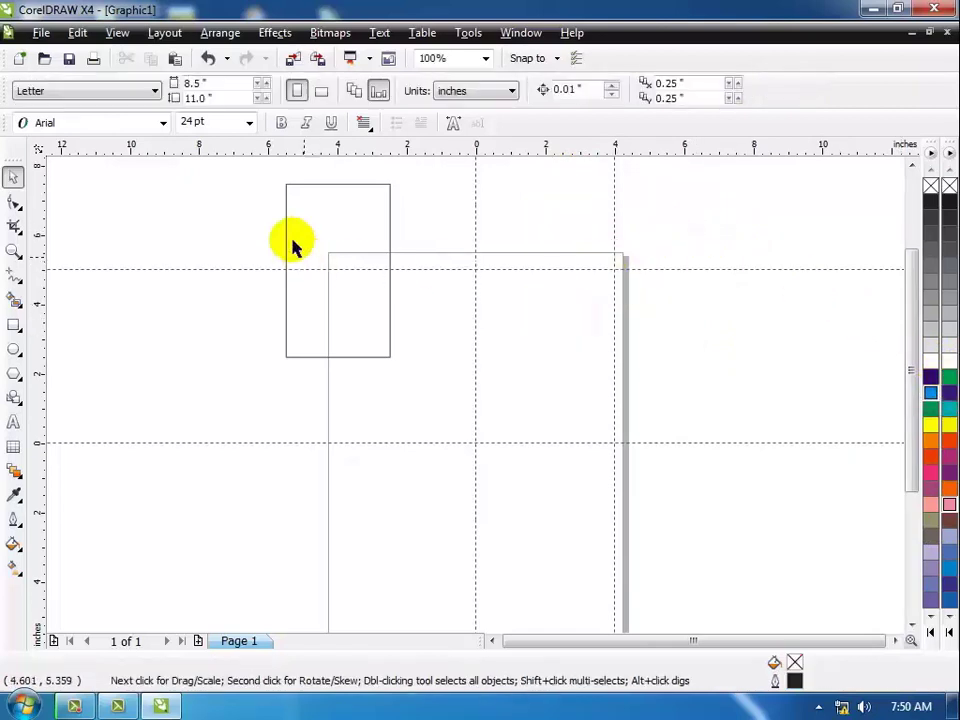
left_click(306, 186)
key("Delete")
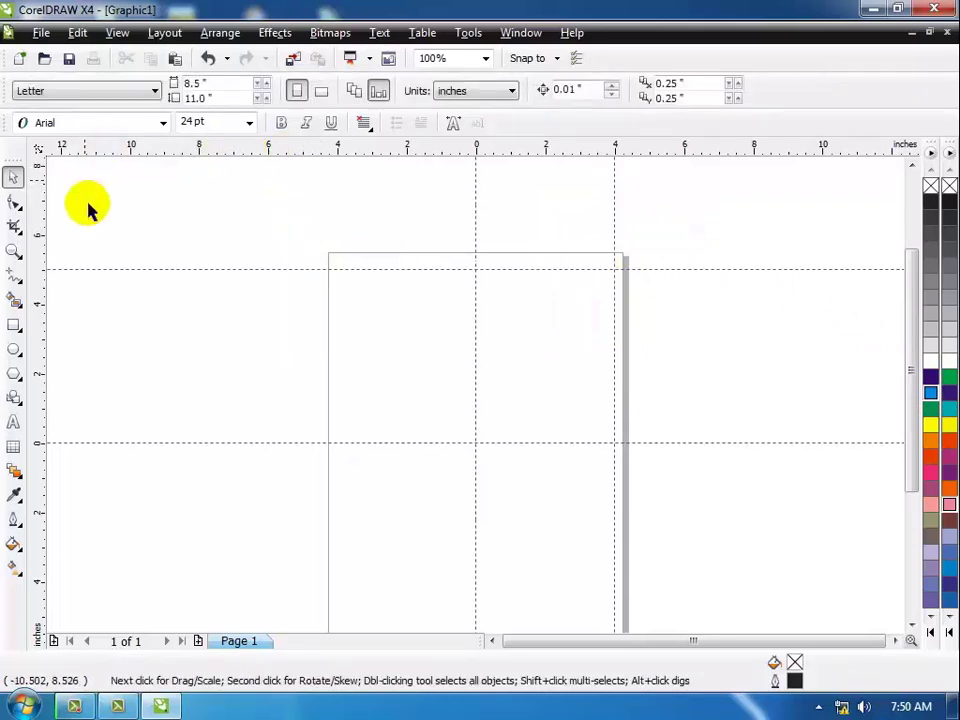
Draw a rectangle about 4.4 by 4.9 inches in the upper half of the page with the Rectangle tool and delete it
left_click(13, 328)
left_click_drag(380, 293, 535, 462)
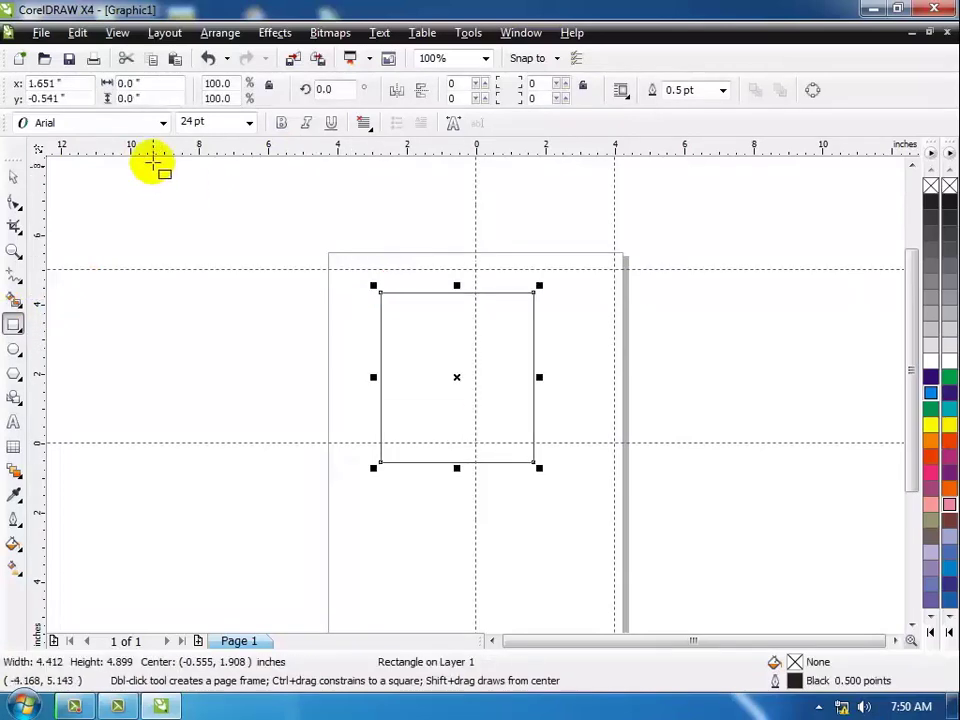
key("Delete")
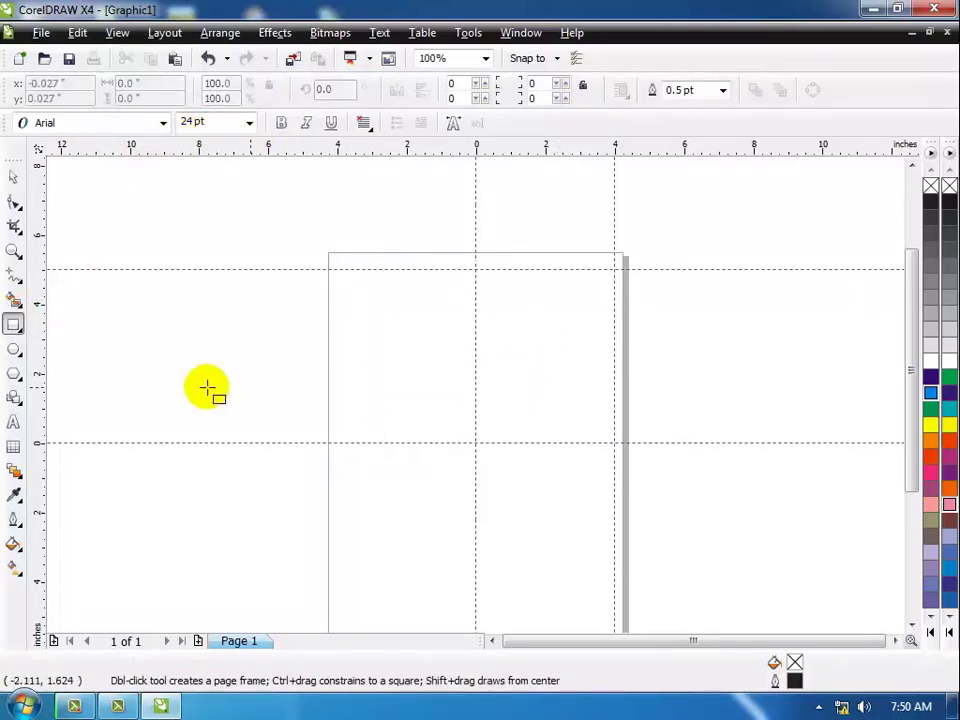
Draw a steeply tilted rectangle spanning about 6 by 6.2 inches over the page's left edge with the 3-Point Rectangle tool
left_click(15, 328)
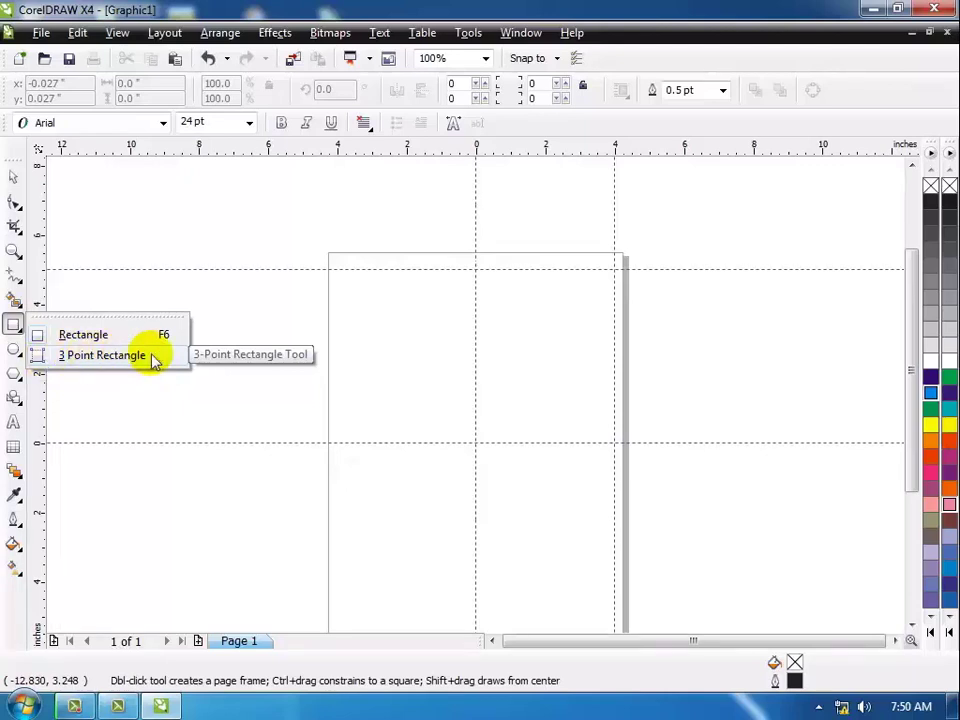
left_click(100, 355)
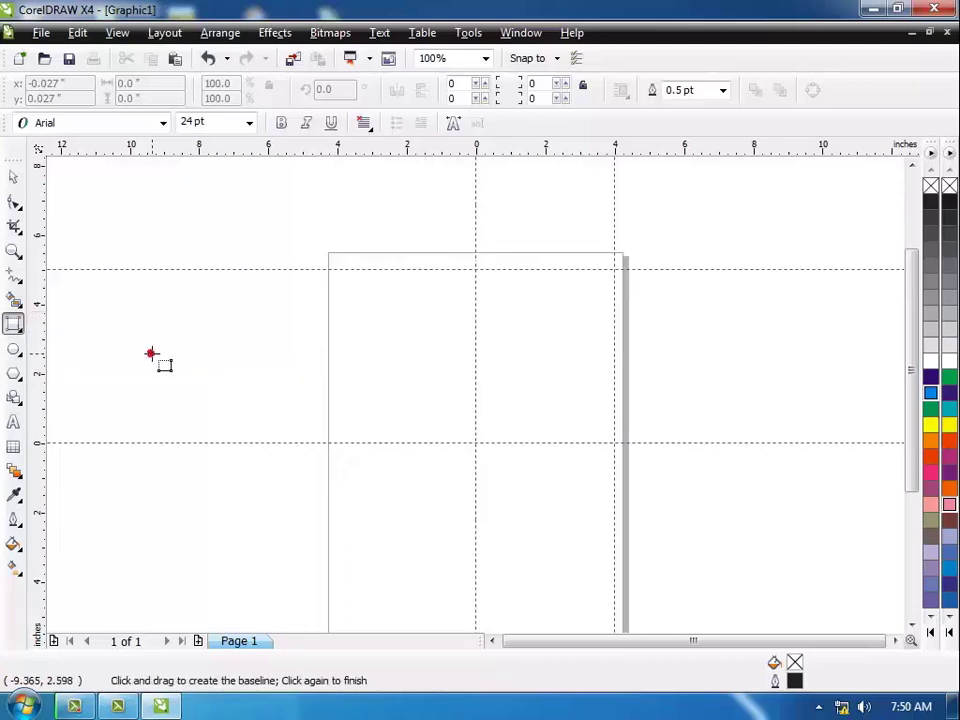
left_click_drag(368, 288, 435, 348)
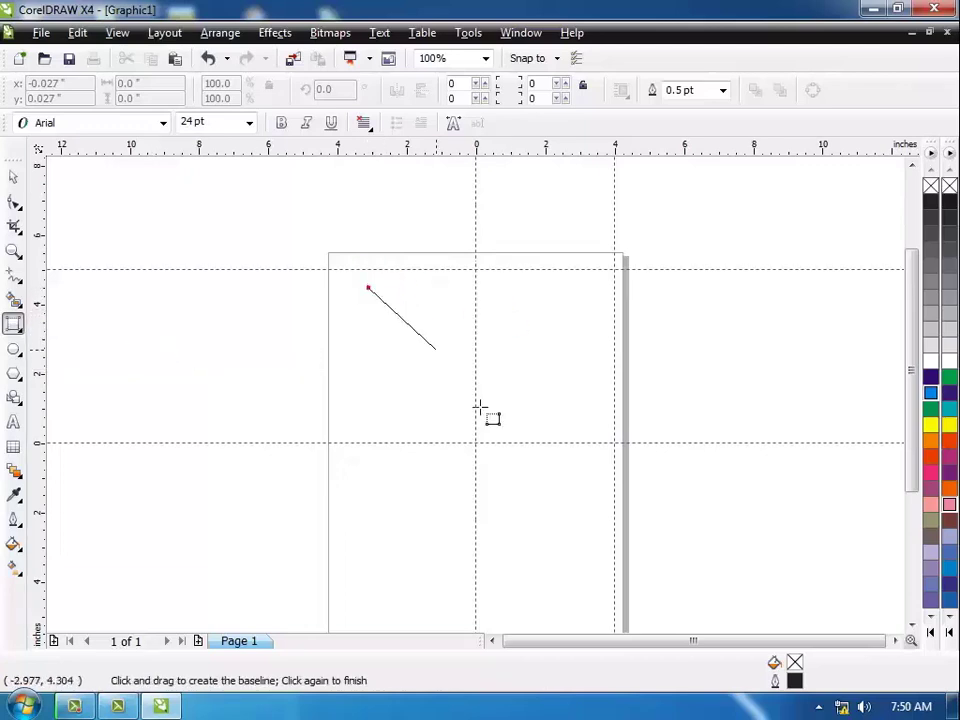
left_click_drag(383, 288, 493, 421)
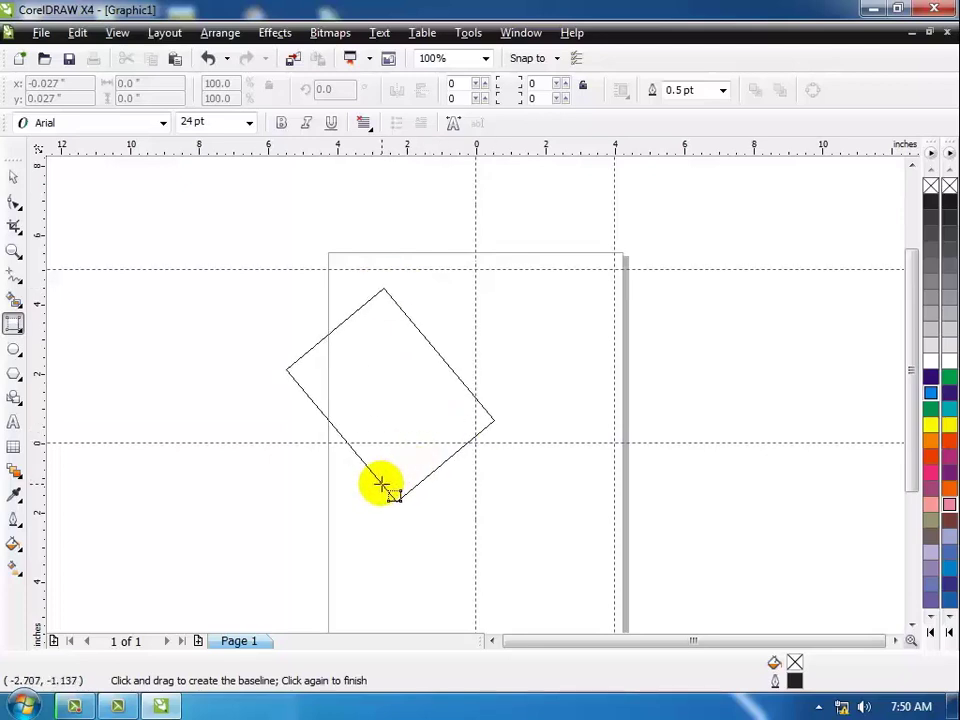
left_click(381, 484)
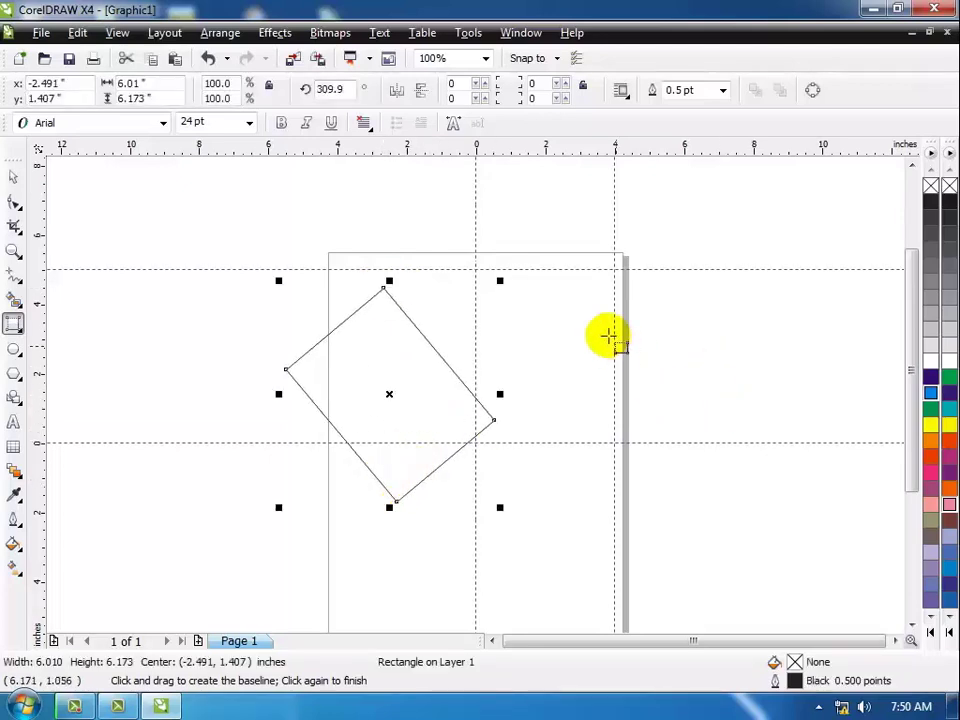
Draw two 3-point rectangles across the page's right edge: a thin one about 3.1 by 0.1 inches and a slightly tilted one spanning about 5.3 by 2.6 inches
left_click(573, 310)
left_click_drag(573, 310, 682, 308)
left_click(799, 302)
left_click(568, 369)
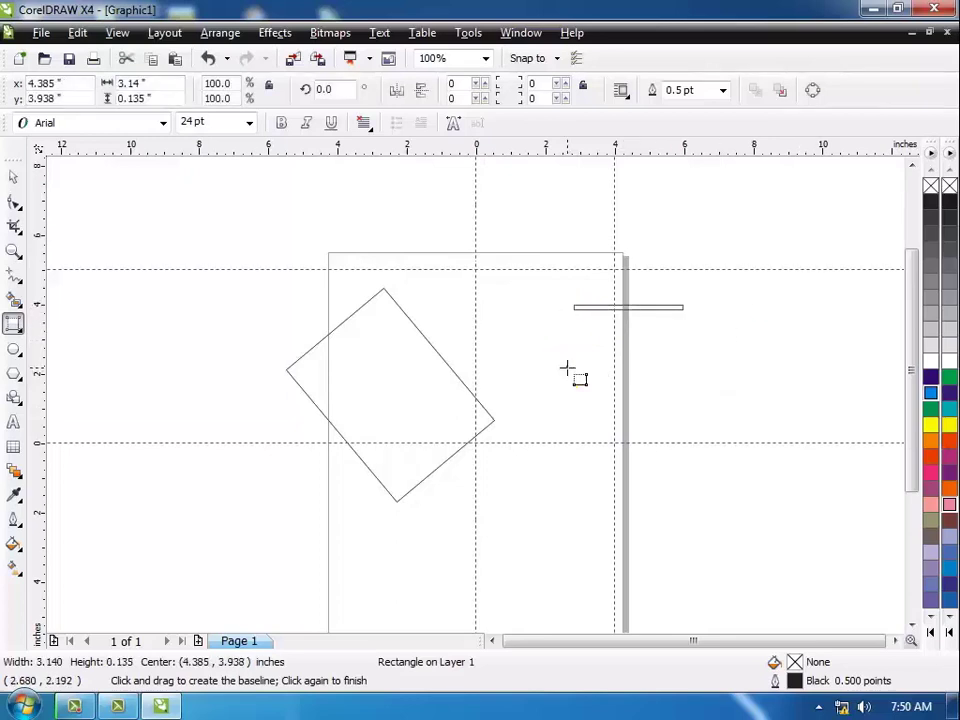
left_click_drag(567, 368, 749, 376)
left_click(692, 451)
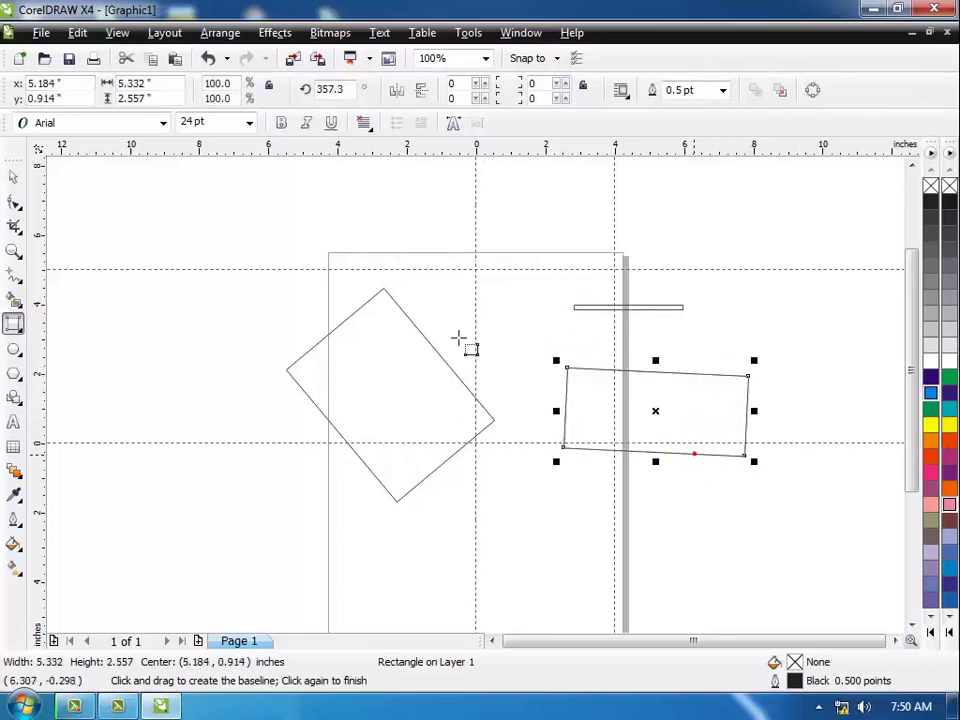
Draw another tilted 3-point rectangle spanning about 5 by 4.6 inches, off the page's upper-left corner
left_click_drag(168, 228, 322, 258)
key("Escape")
left_click_drag(206, 197, 323, 273)
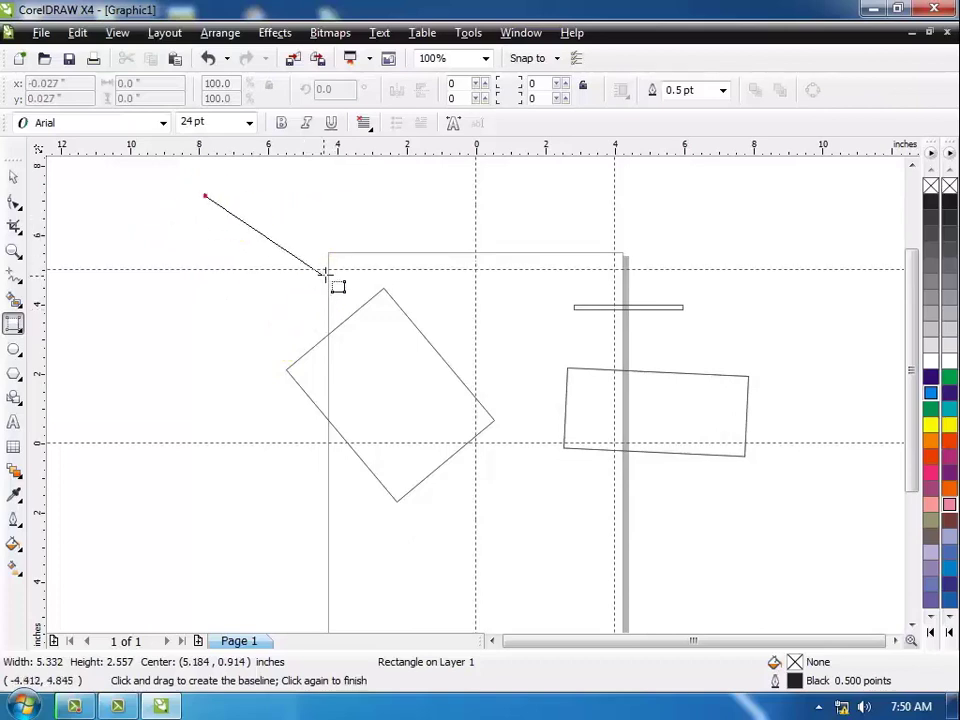
left_click(234, 327)
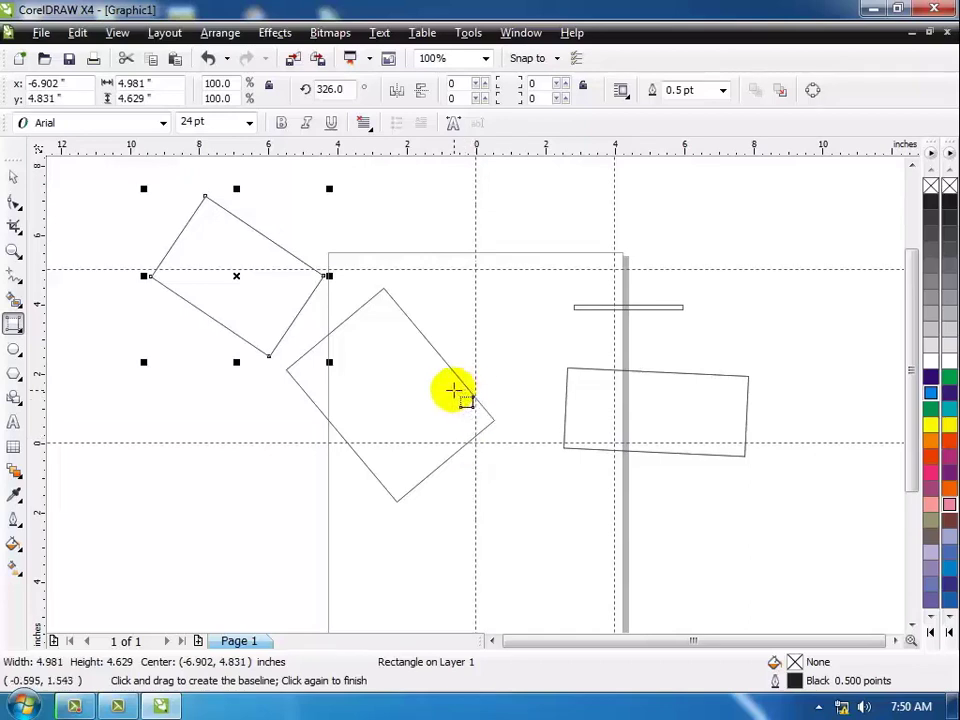
Select all the 3-point rectangles in the drawing and delete them
left_click(15, 178)
left_click(218, 264)
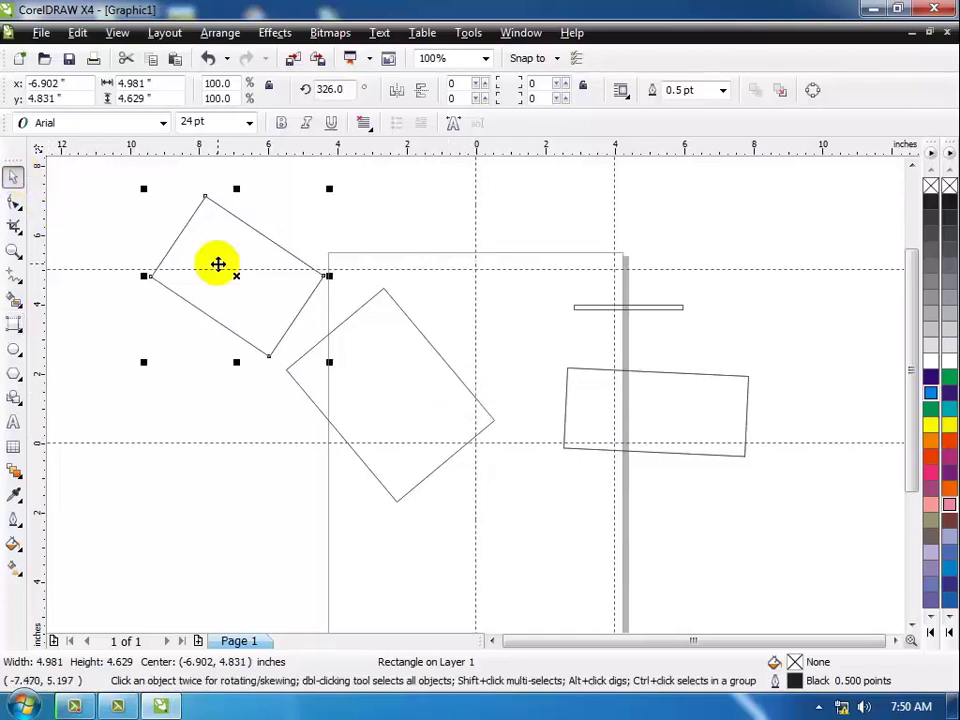
key("ctrl+a")
key("Delete")
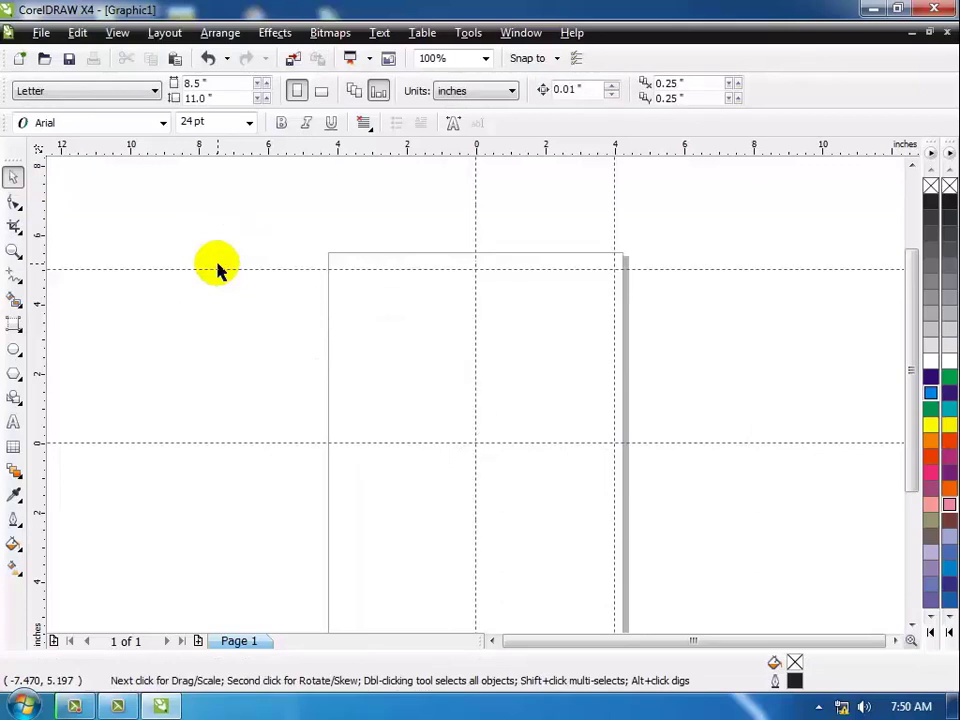
Delete the horizontal guideline near the page's upper edge and the vertical guideline near its right edge
left_click(254, 267)
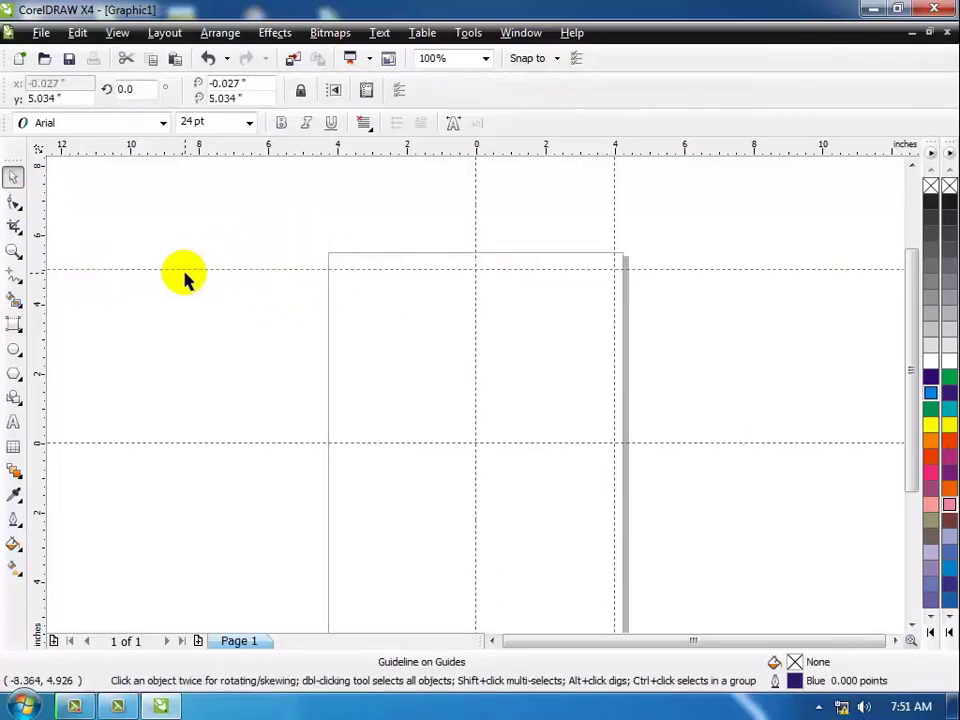
key("Delete")
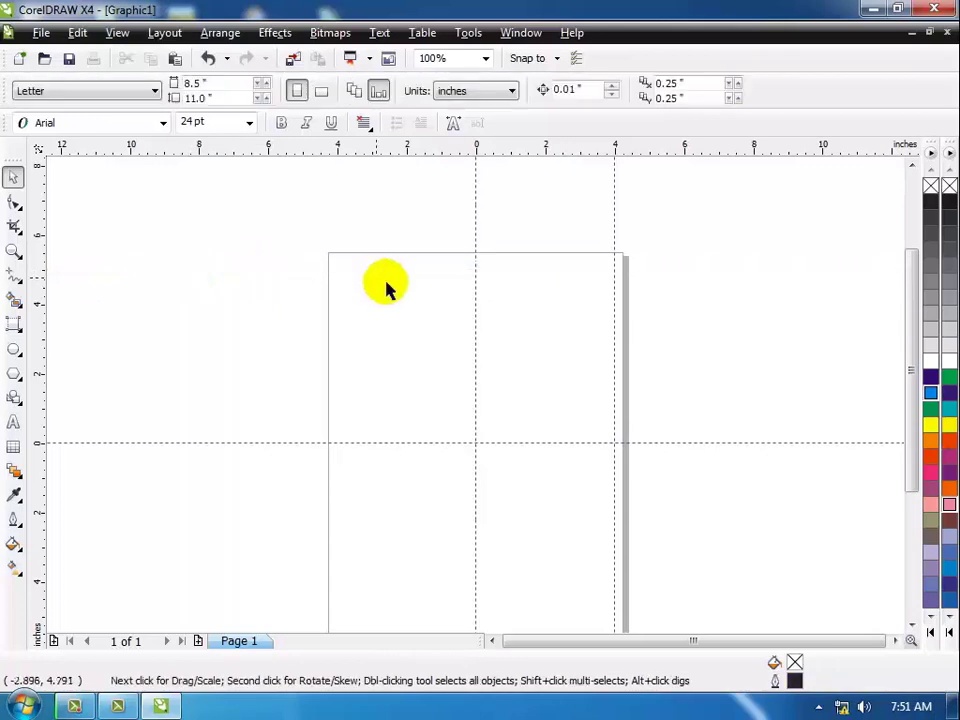
left_click(613, 217)
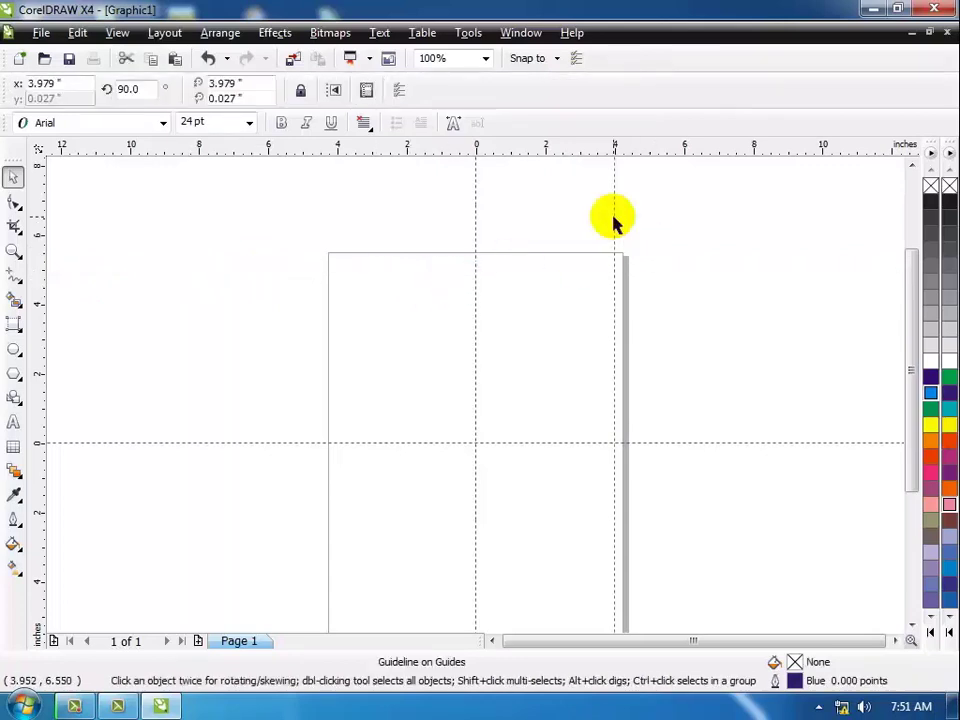
key("Delete")
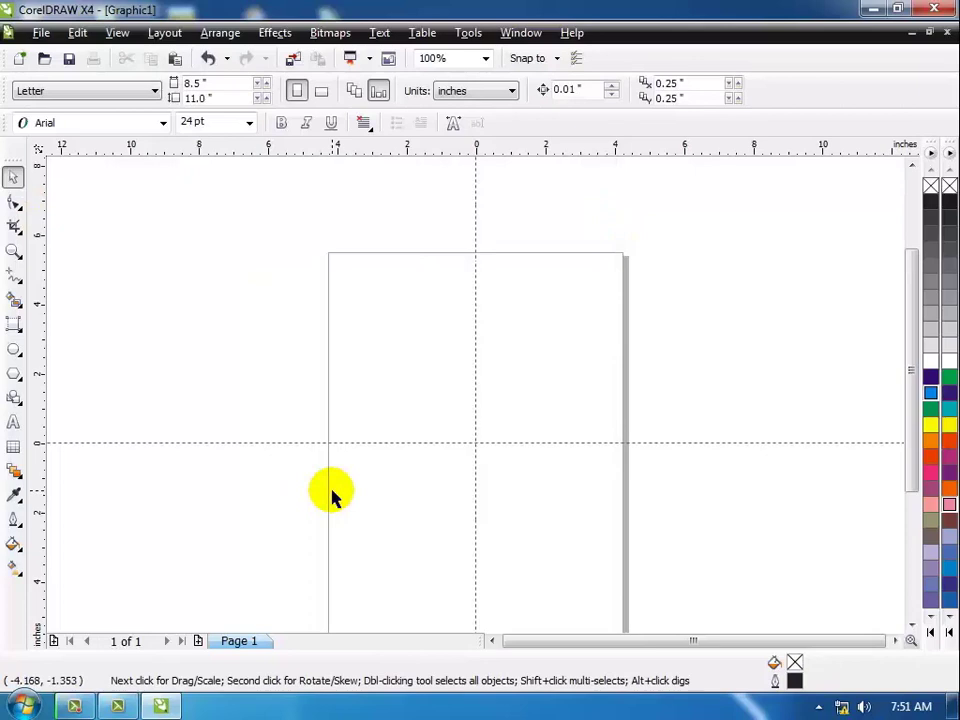
left_click(74, 706)
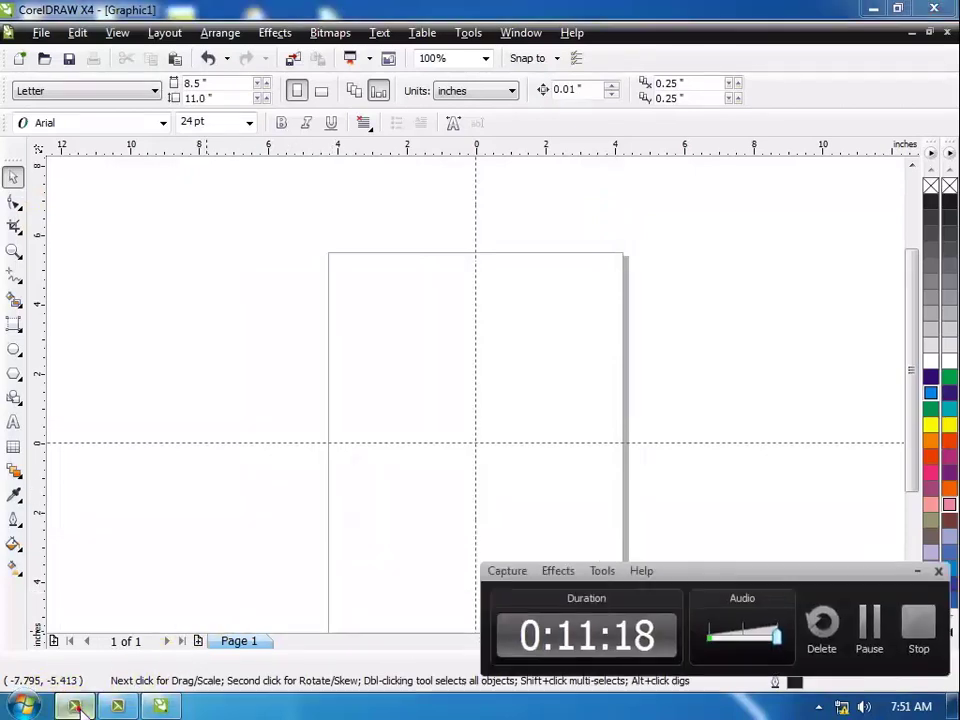
left_click(918, 573)
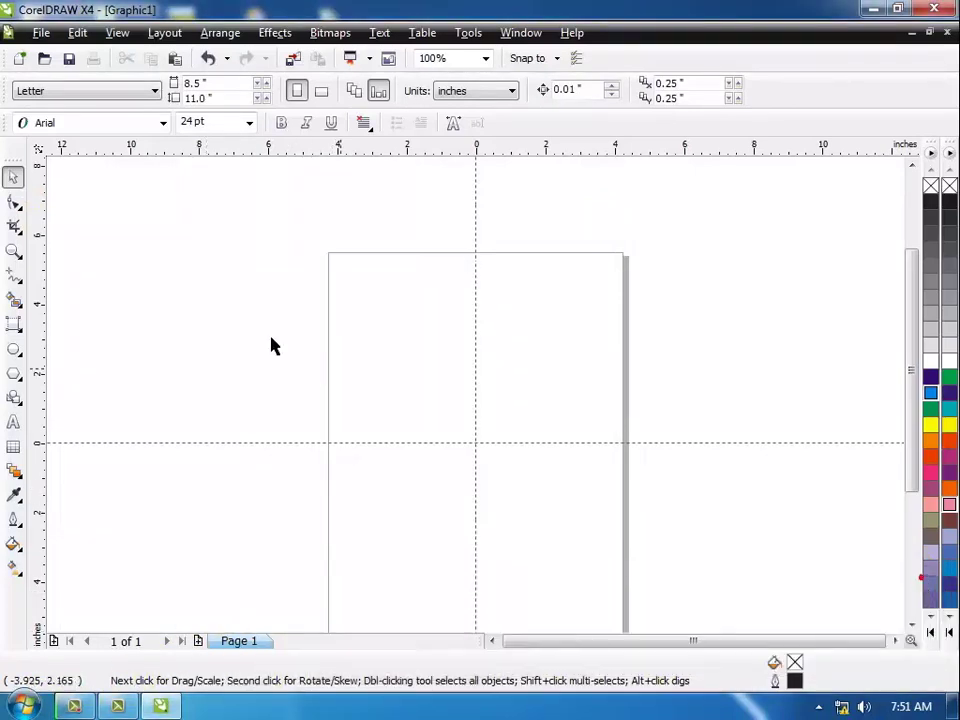
left_click(14, 328)
left_click(33, 346)
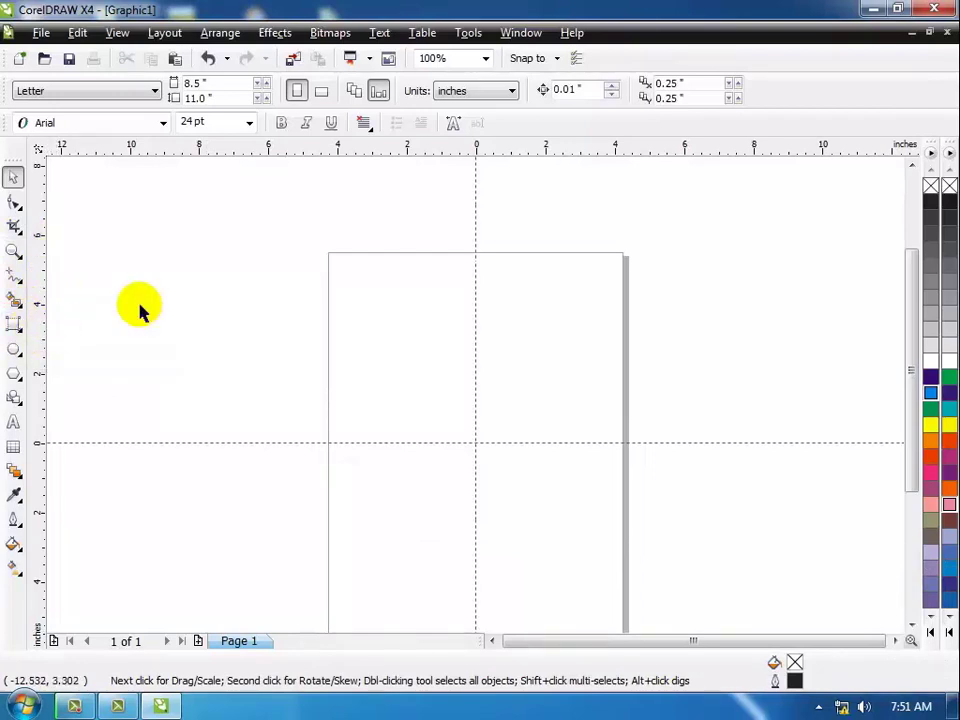